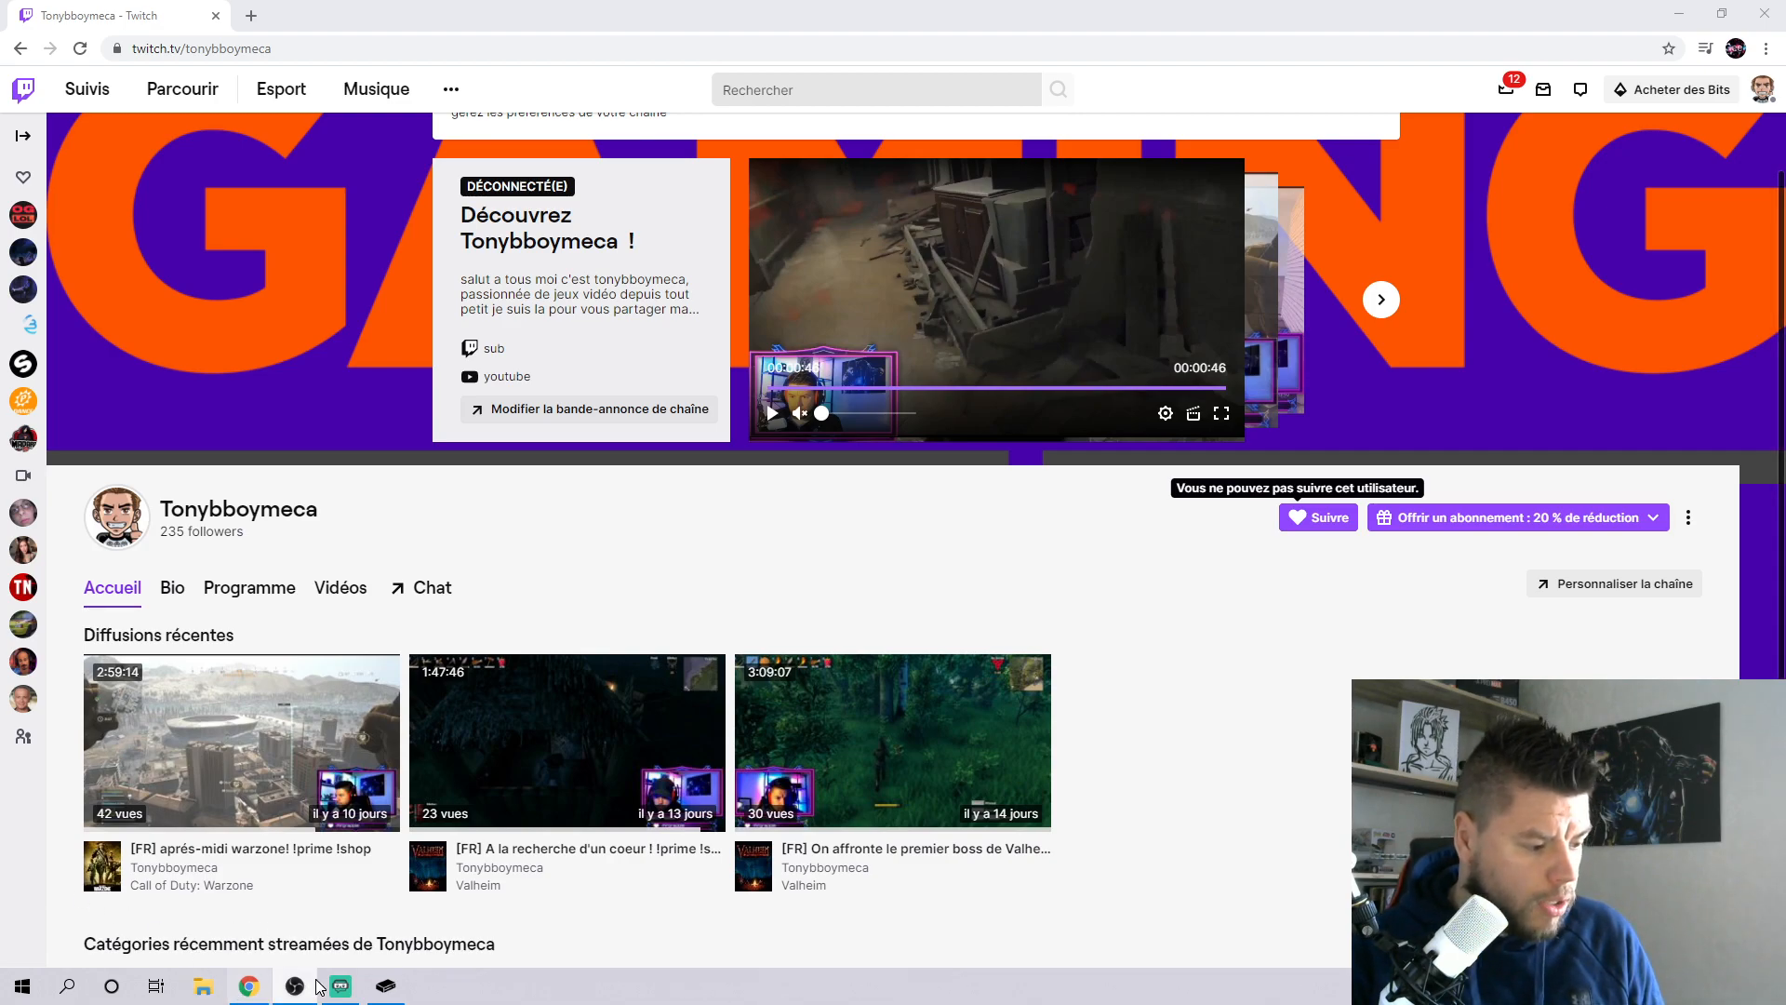
Switch to the Xbox Console Companion and restart the stream from the XBOXONE console, continuing past the controller notice
{"action": "left_click", "coordinate": [387, 988]}
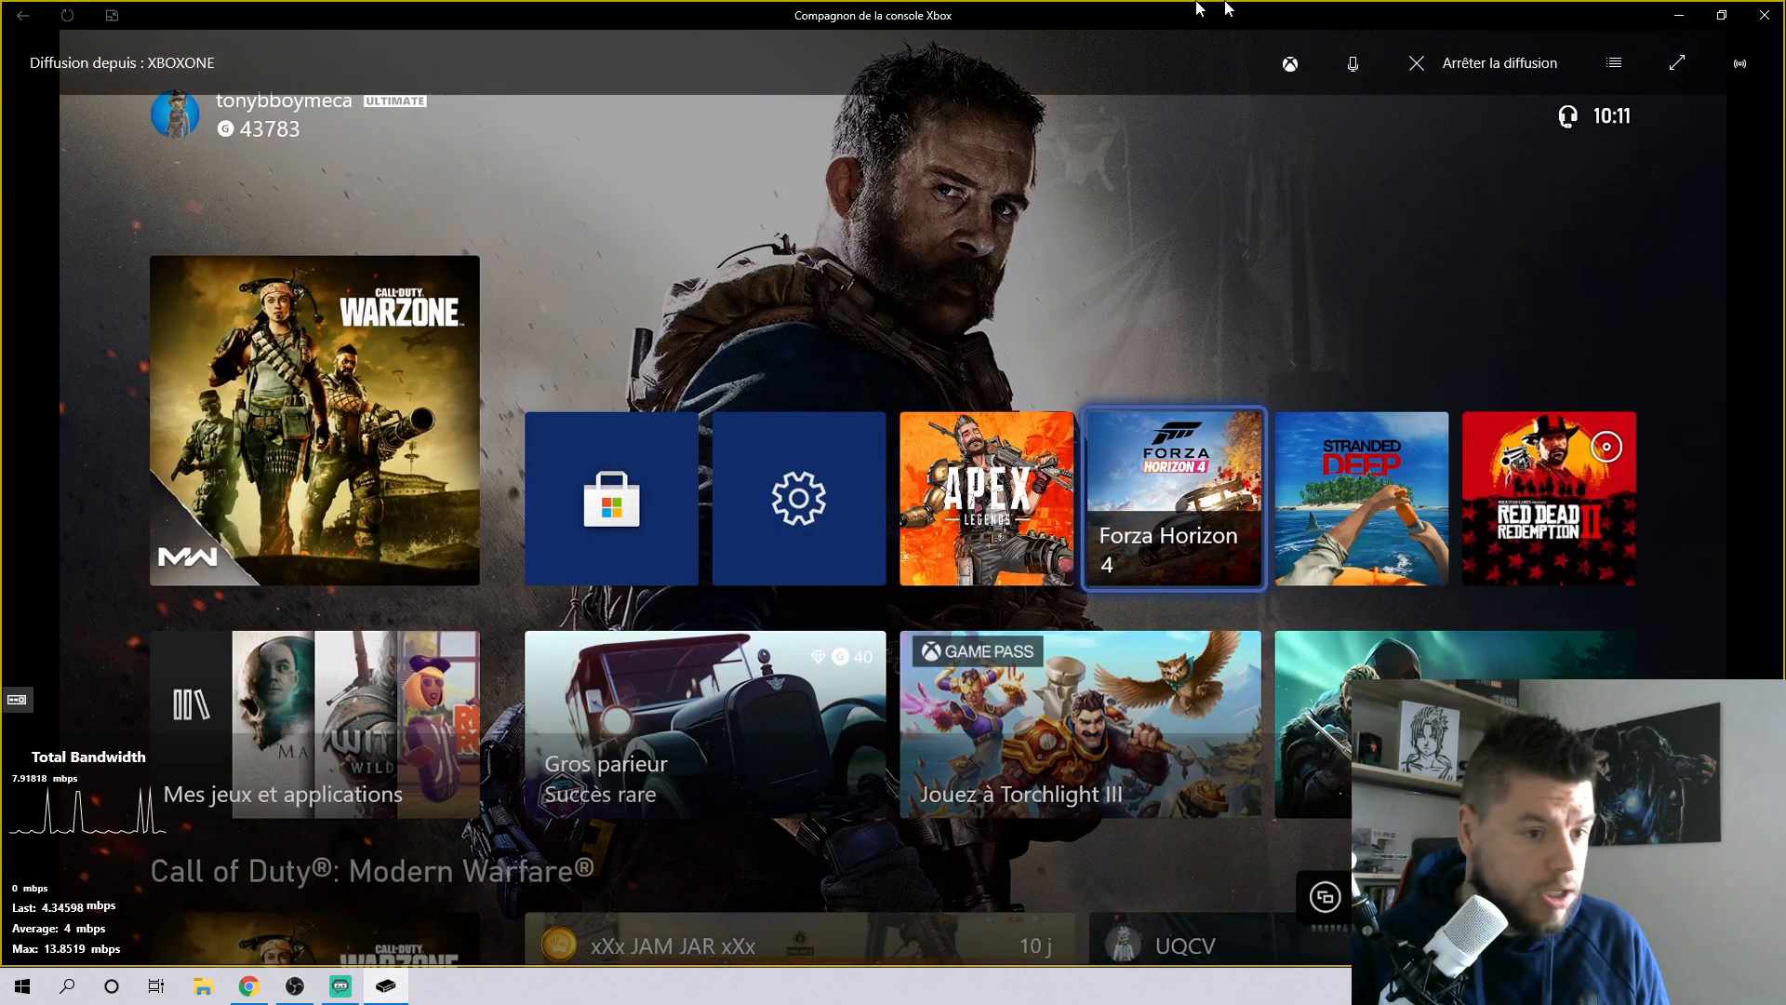
{"action": "left_click", "coordinate": [1457, 66]}
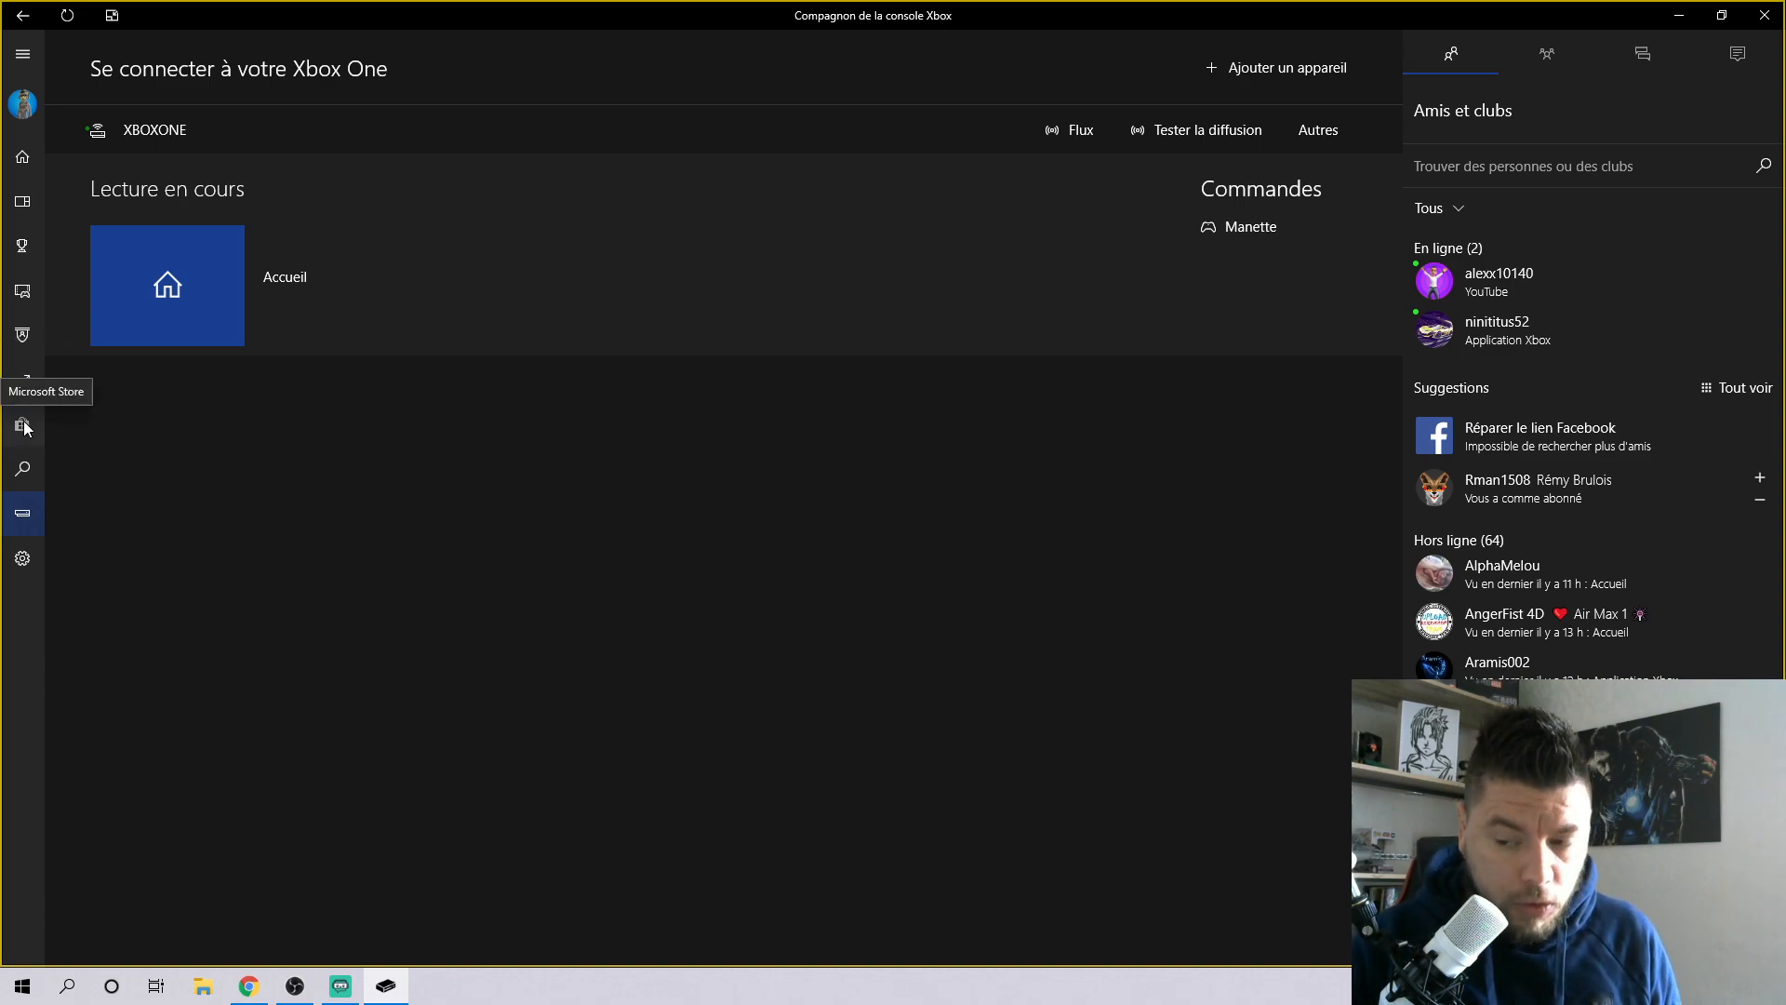
{"action": "left_click", "coordinate": [33, 509]}
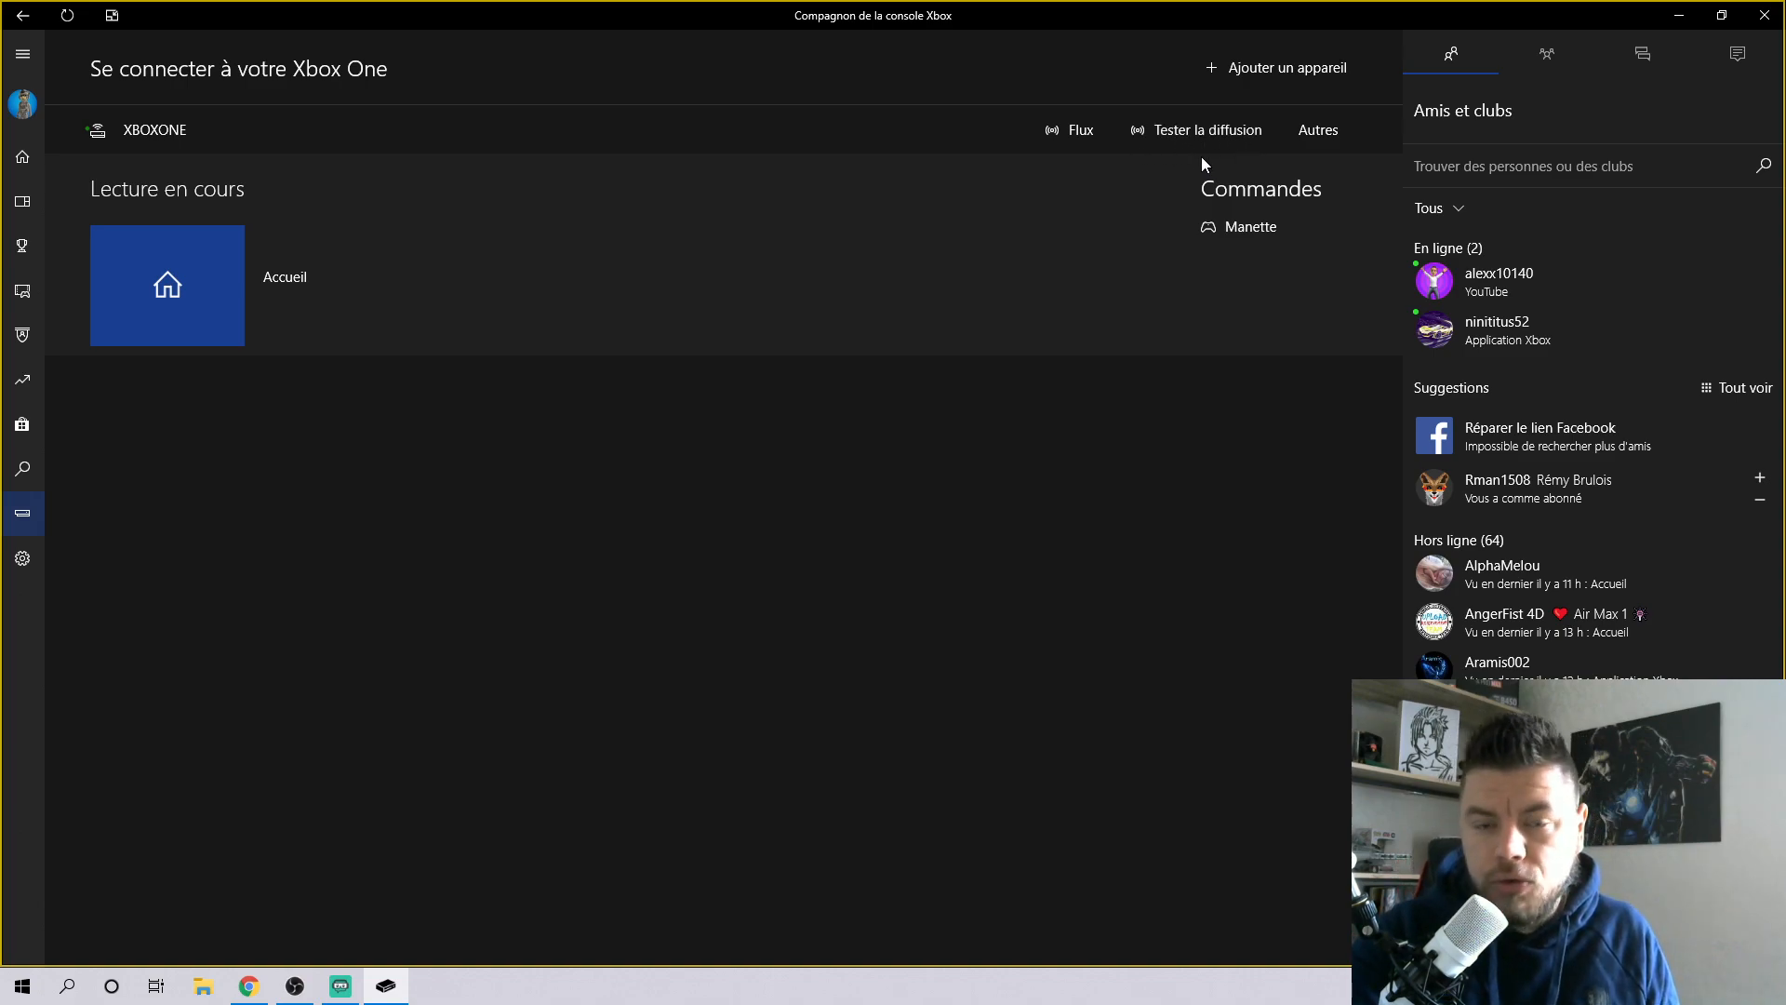
{"action": "left_click", "coordinate": [1058, 137]}
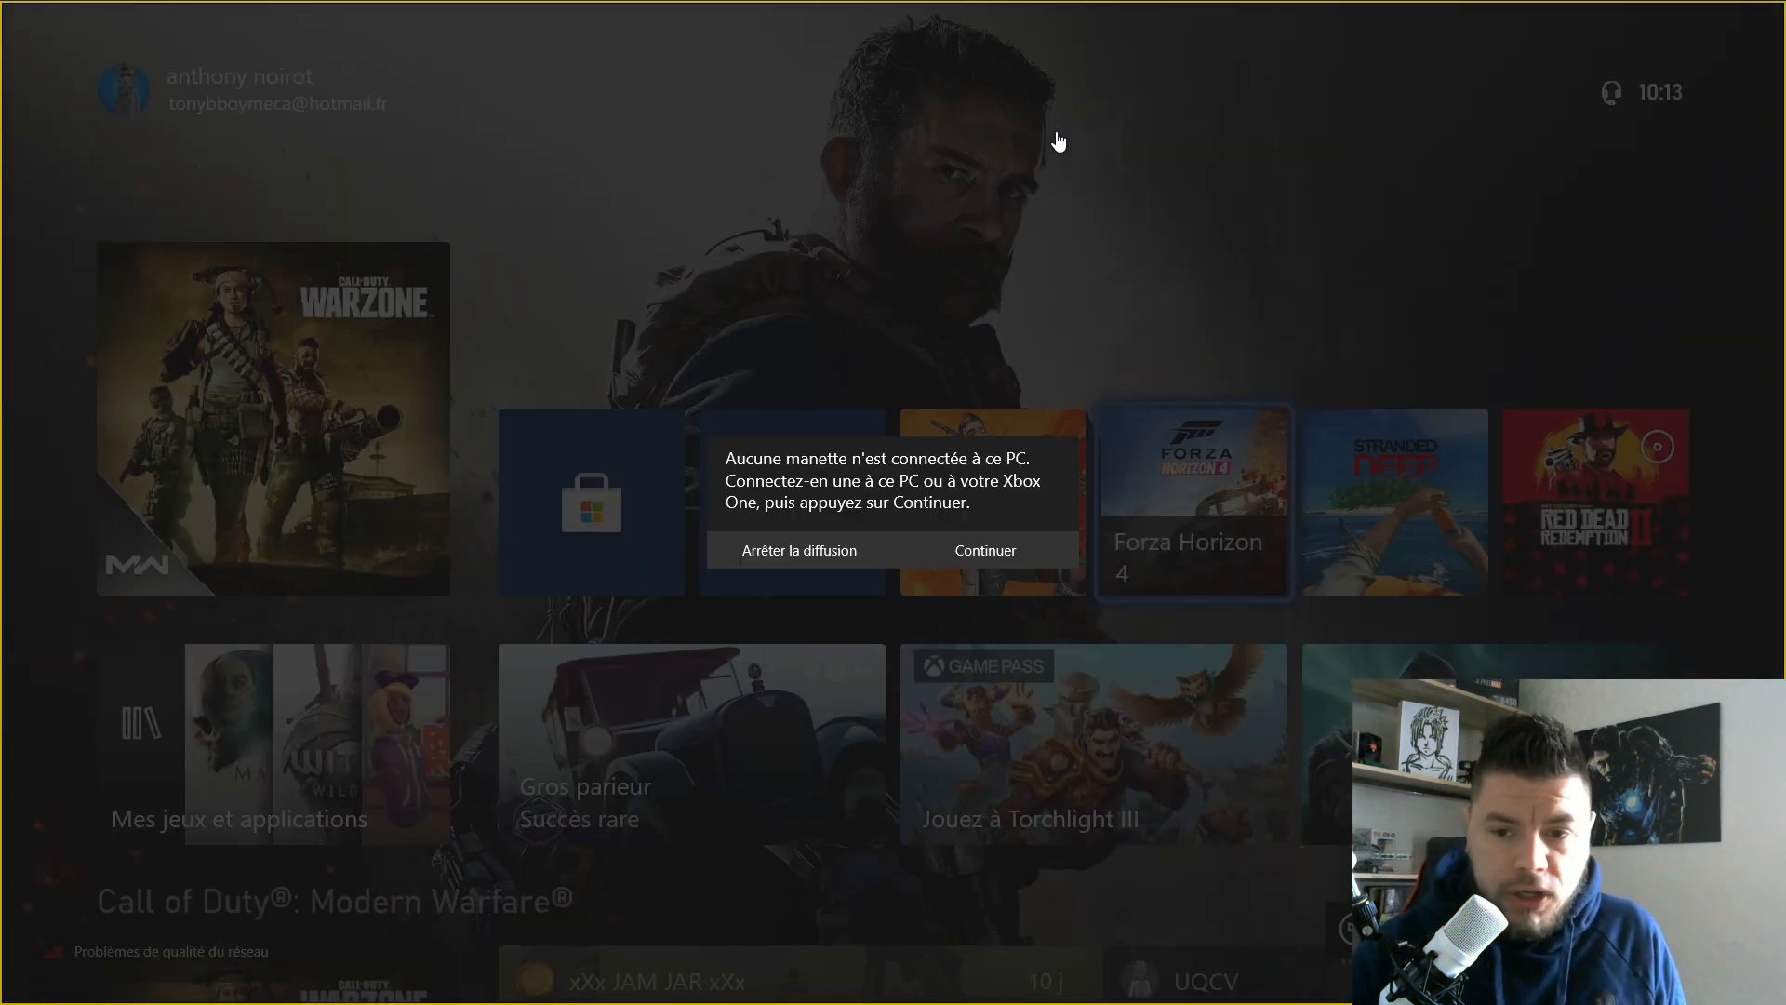
{"action": "left_click", "coordinate": [977, 553]}
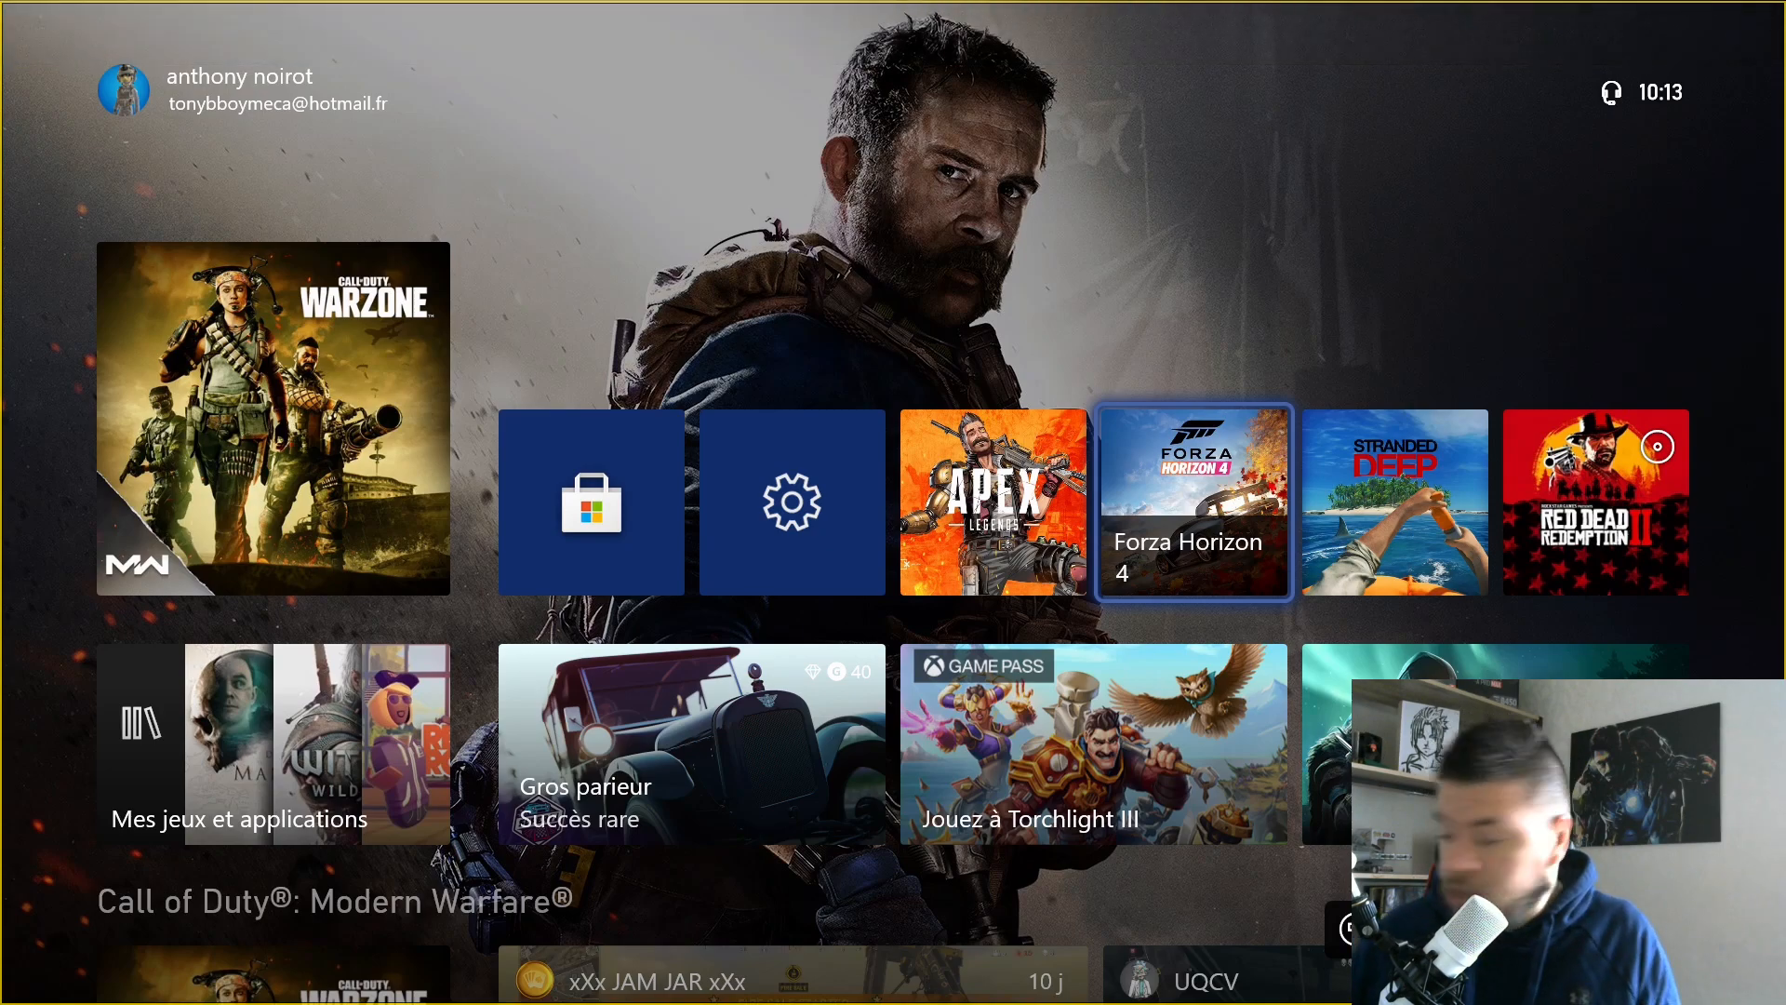
Navigate around the console's home dashboard through the stream to test the controller
{"action": "key", "text": "Left"}
{"action": "key", "text": "Left"}
{"action": "key", "text": "Left"}
{"action": "key", "text": "Left"}
{"action": "key", "text": "Right"}
{"action": "key", "text": "Right"}
{"action": "key", "text": "Right"}
{"action": "key", "text": "Down"}
{"action": "key", "text": "Down"}
{"action": "key", "text": "Down"}
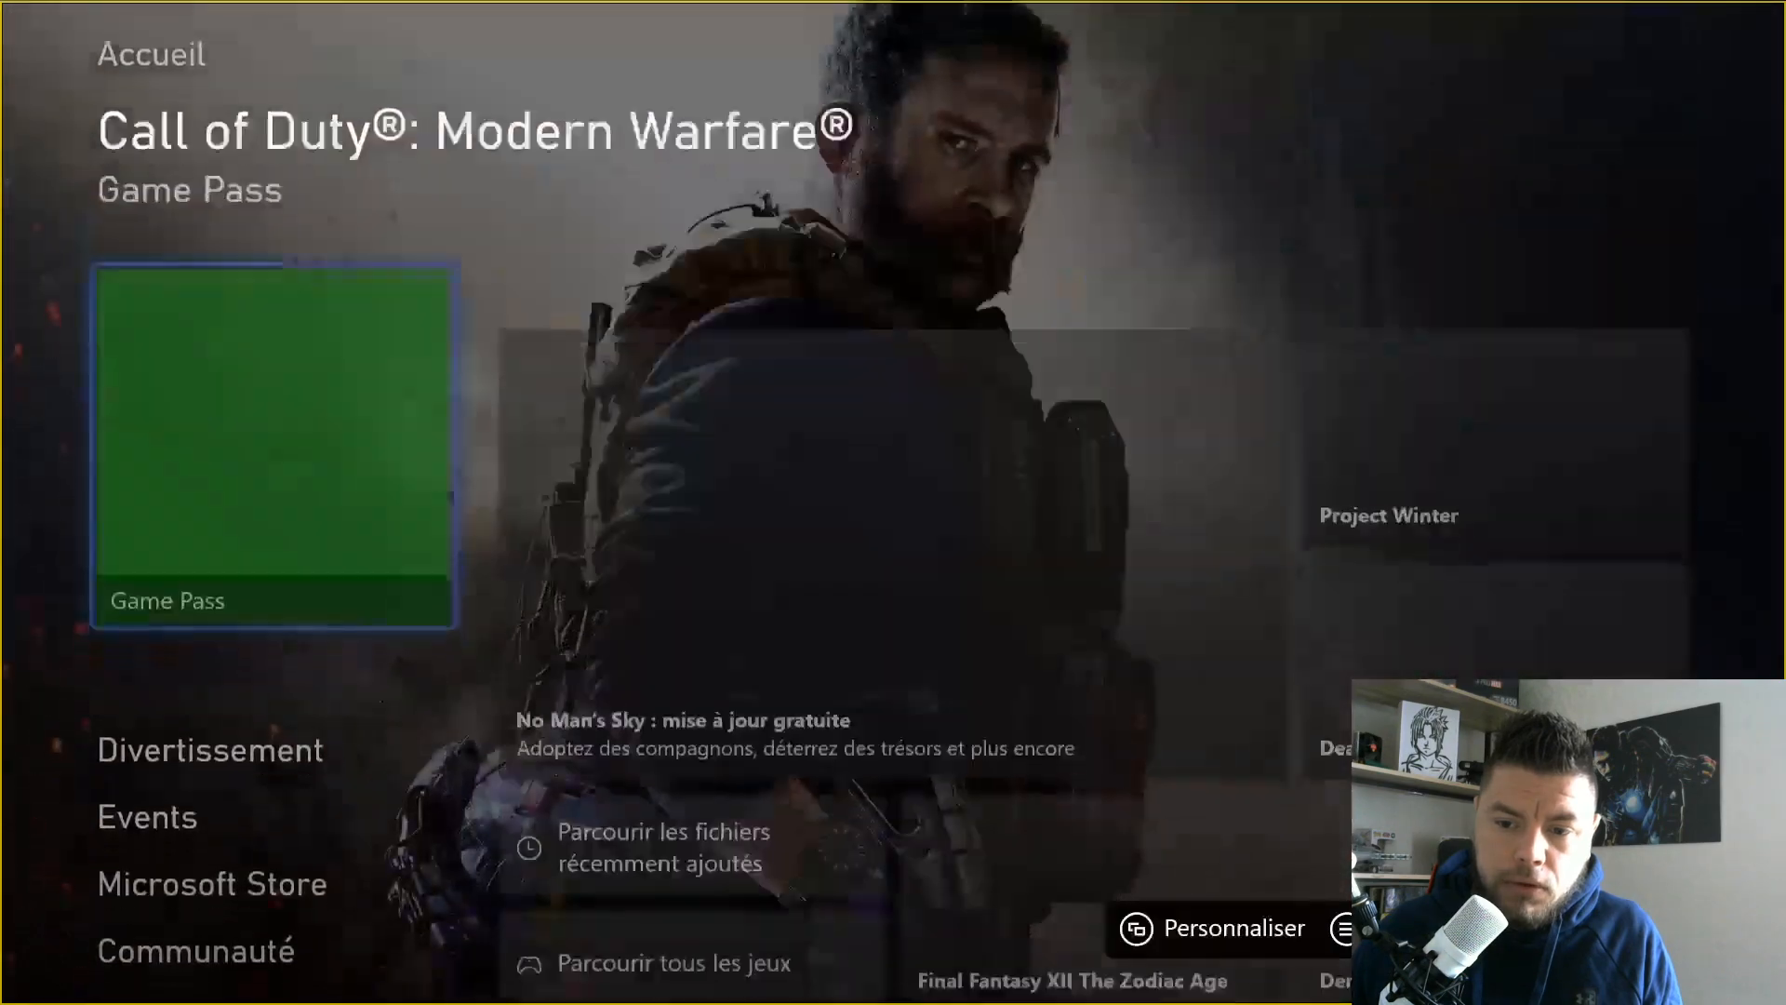
{"action": "key", "text": "Up"}
{"action": "key", "text": "Up"}
{"action": "key", "text": "Up"}
{"action": "key", "text": "Right"}
{"action": "key", "text": "Right"}
{"action": "key", "text": "Right"}
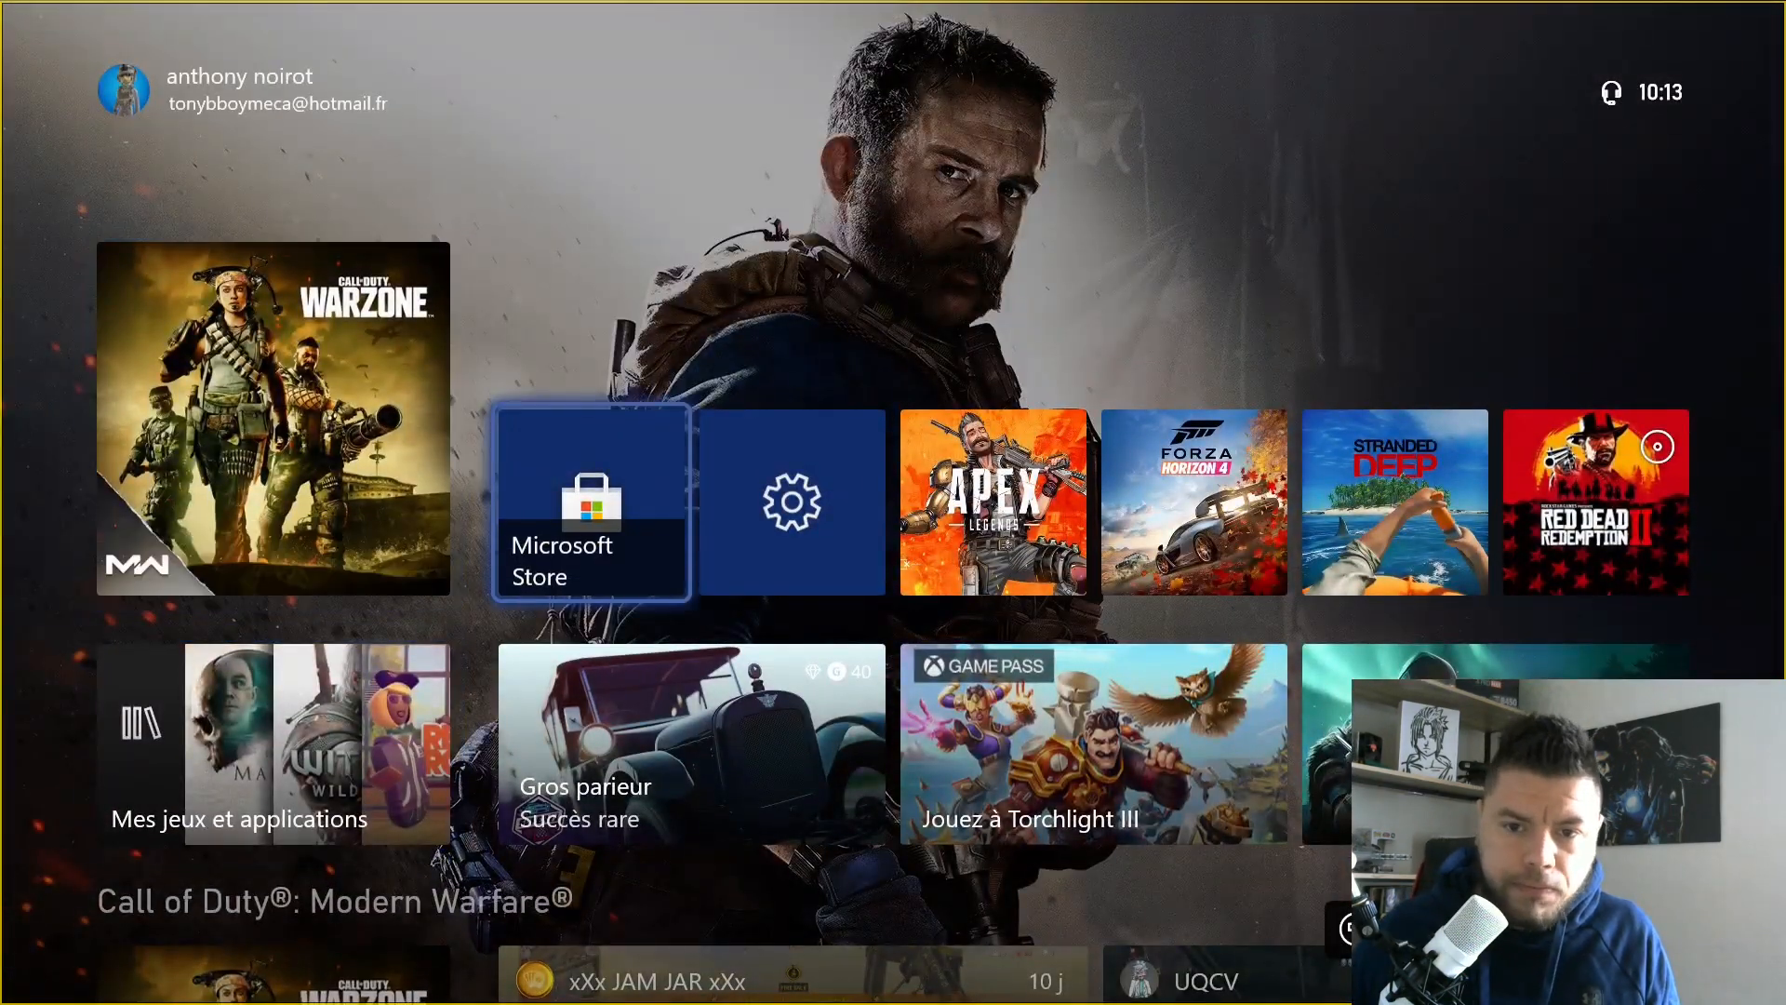
{"action": "key", "text": "Down"}
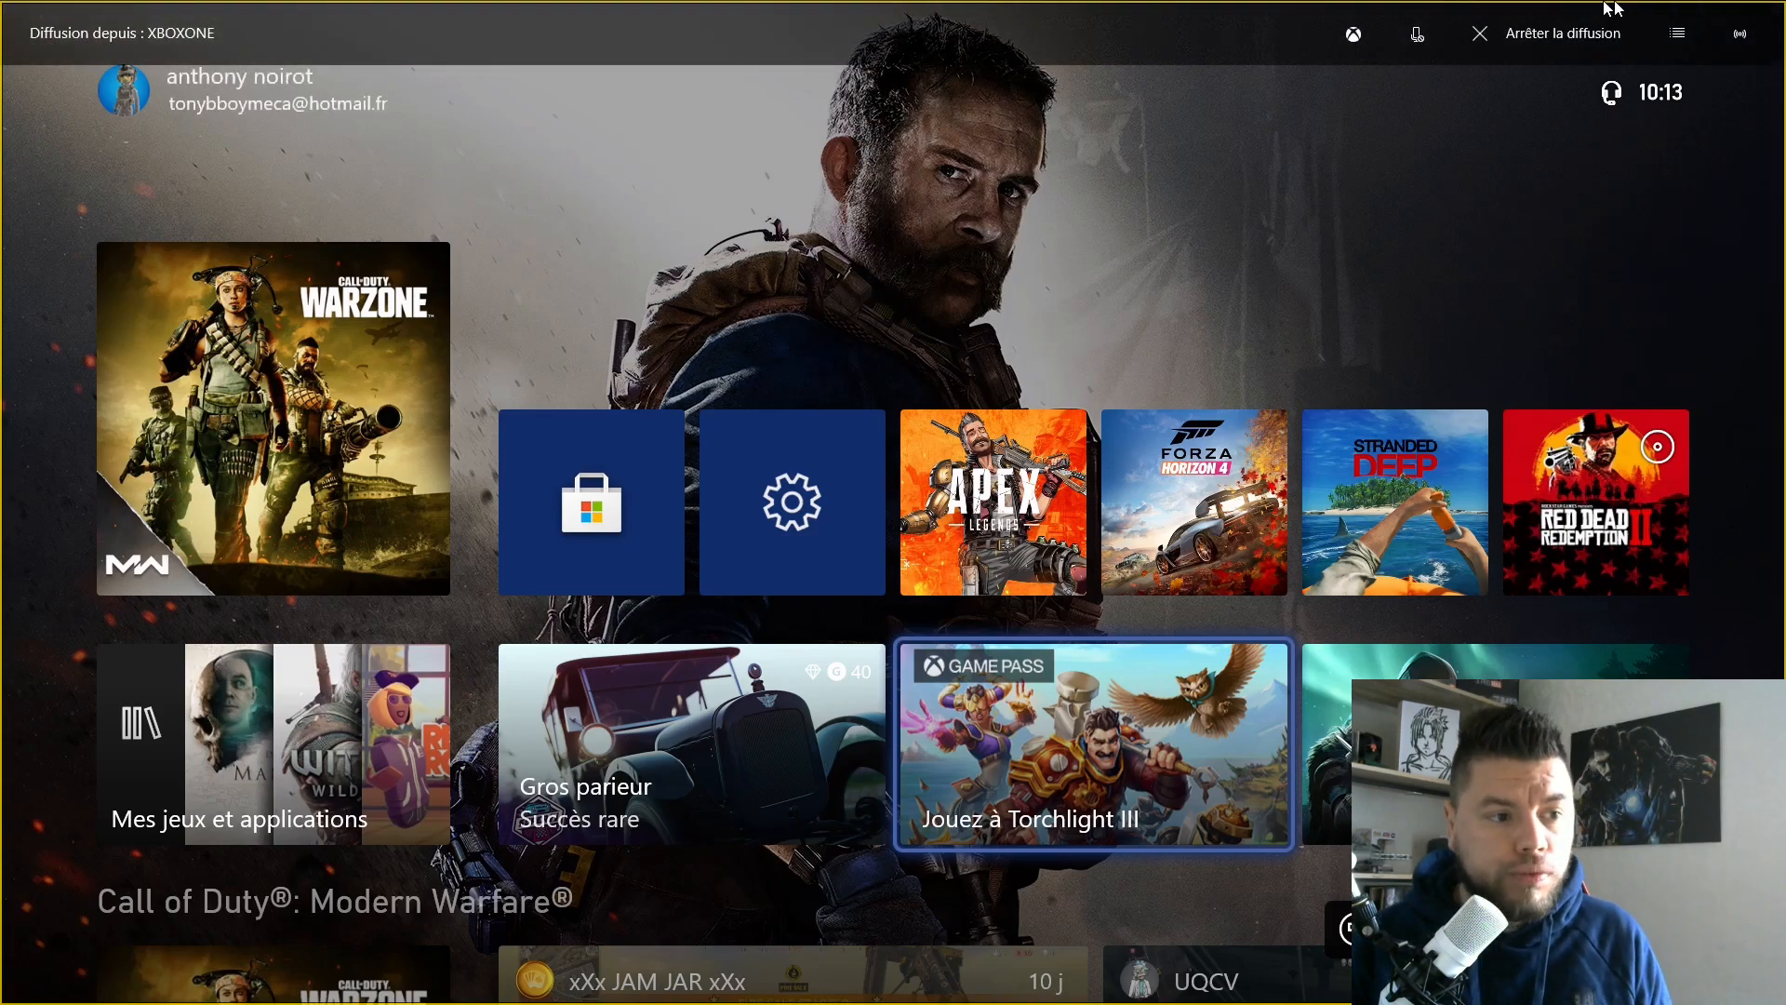
Show the stream's bandwidth statistics overlay and set the streaming quality to Supérieure
{"action": "left_click", "coordinate": [1424, 54]}
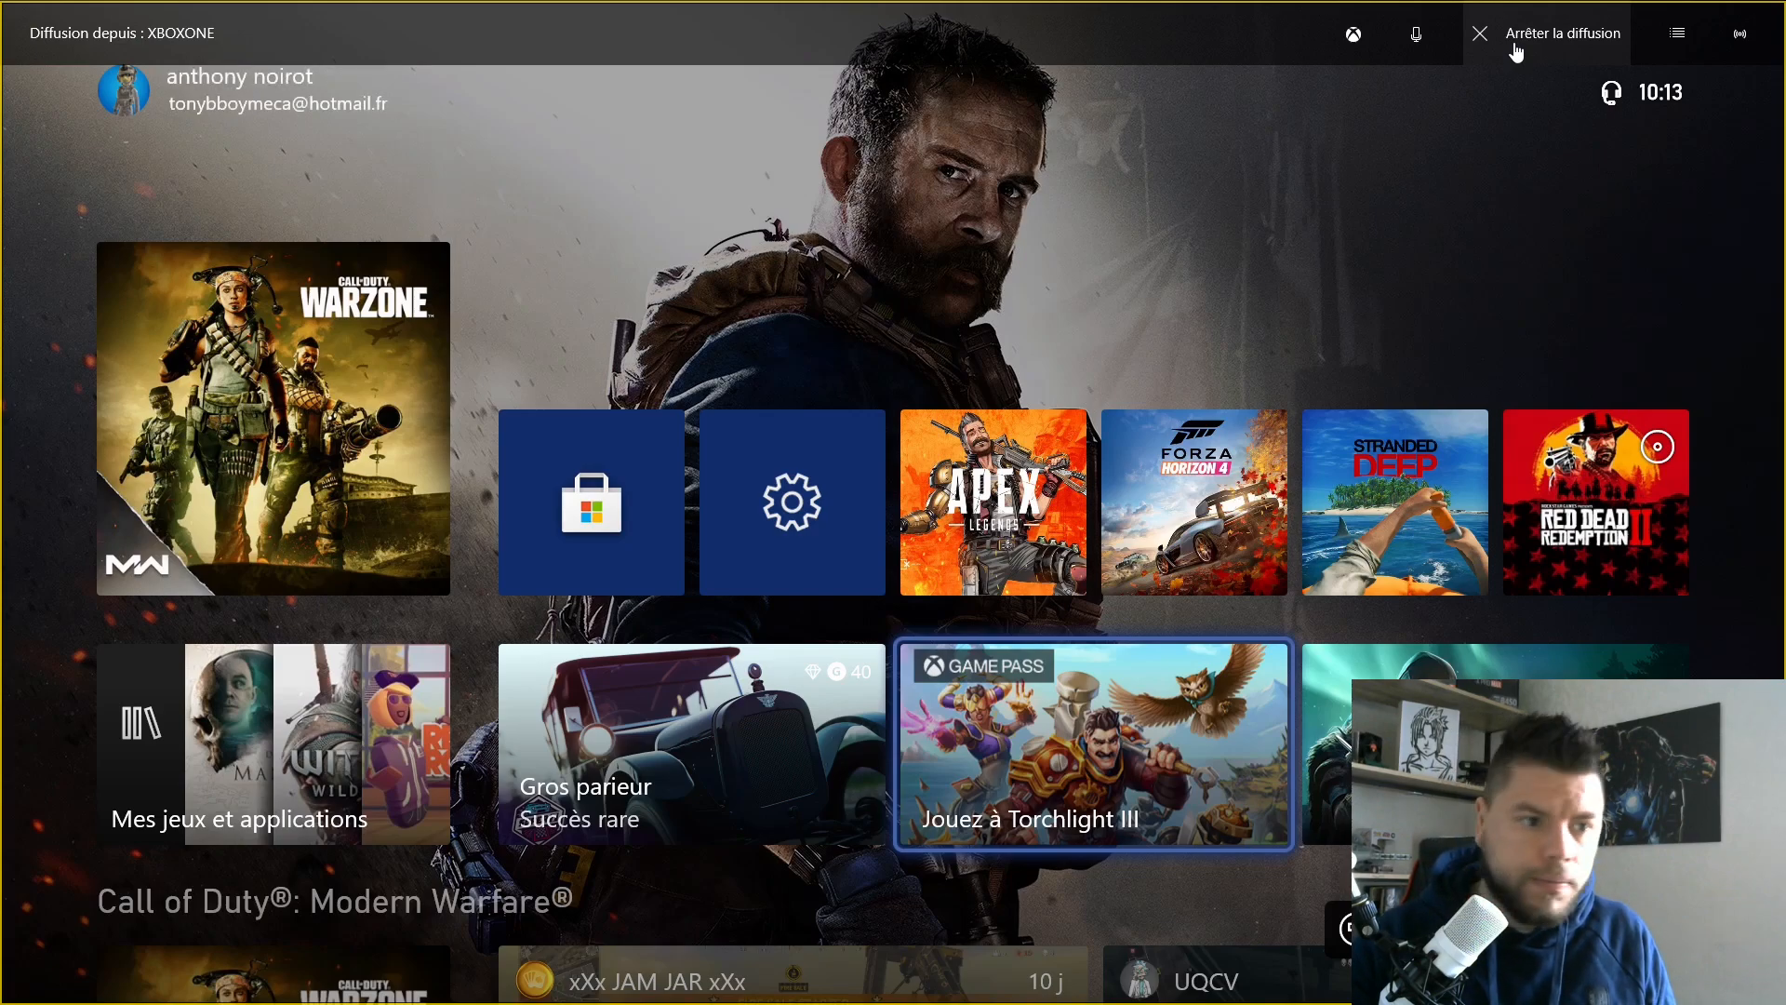
{"action": "left_click", "coordinate": [1680, 34]}
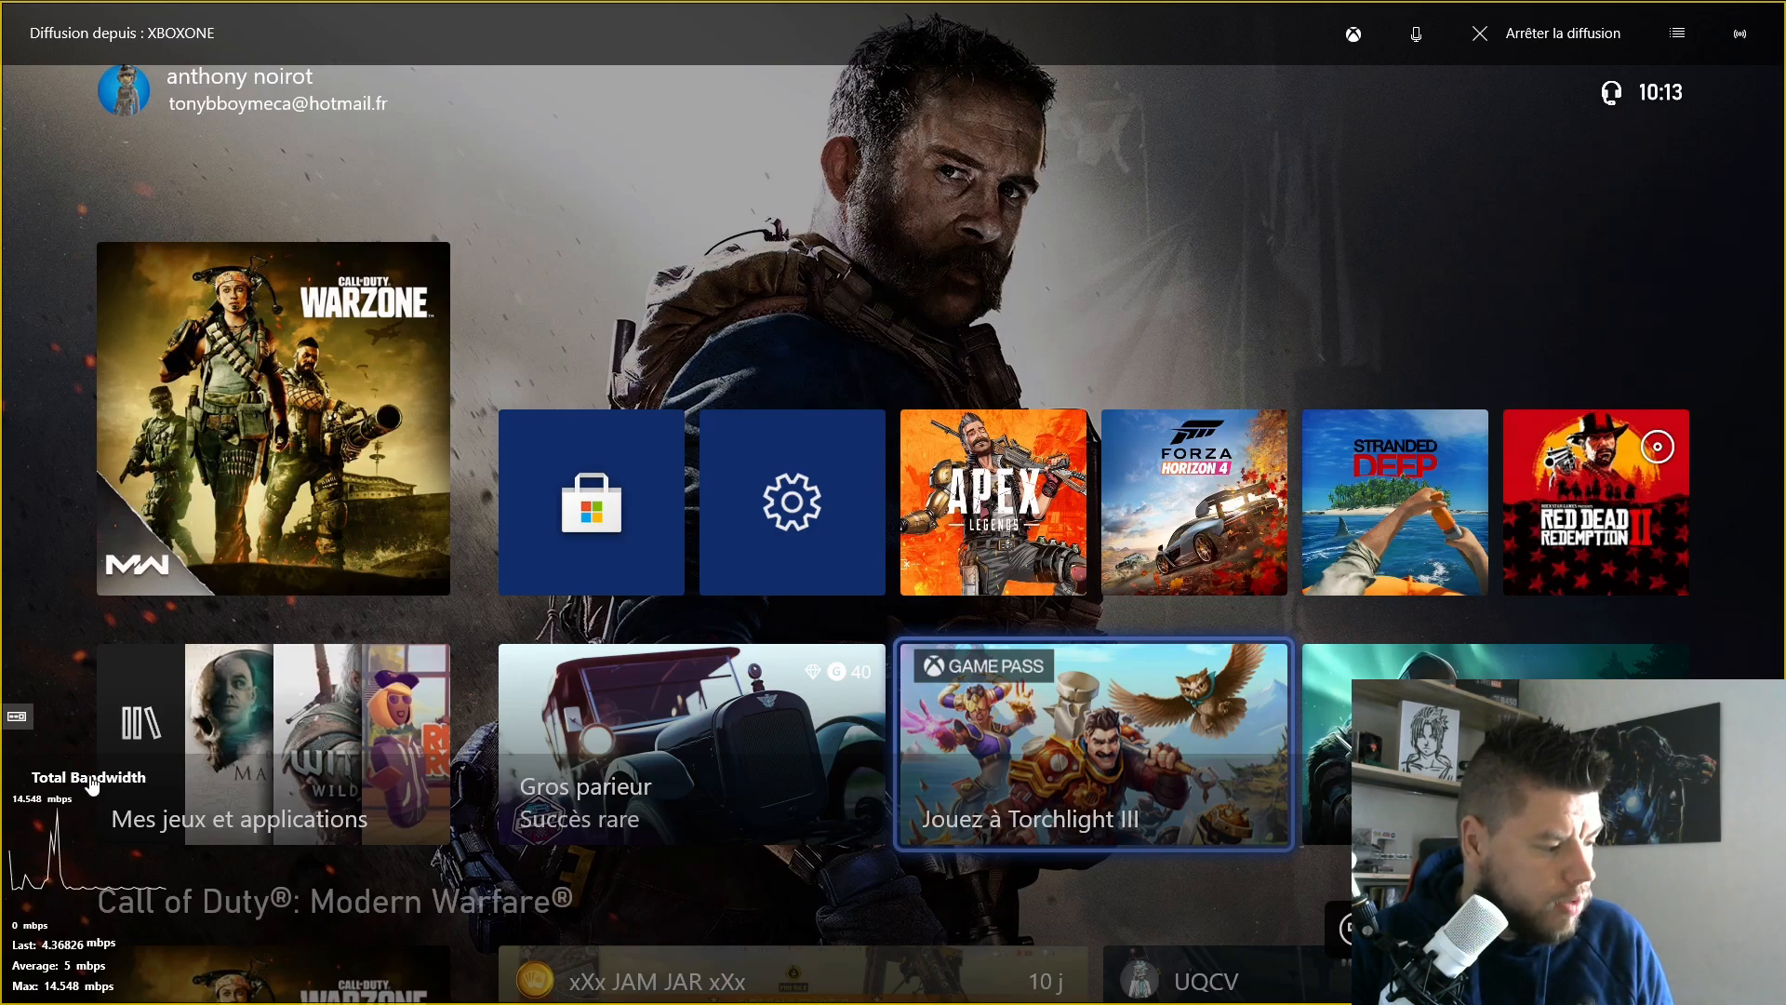
{"action": "left_click", "coordinate": [1687, 30]}
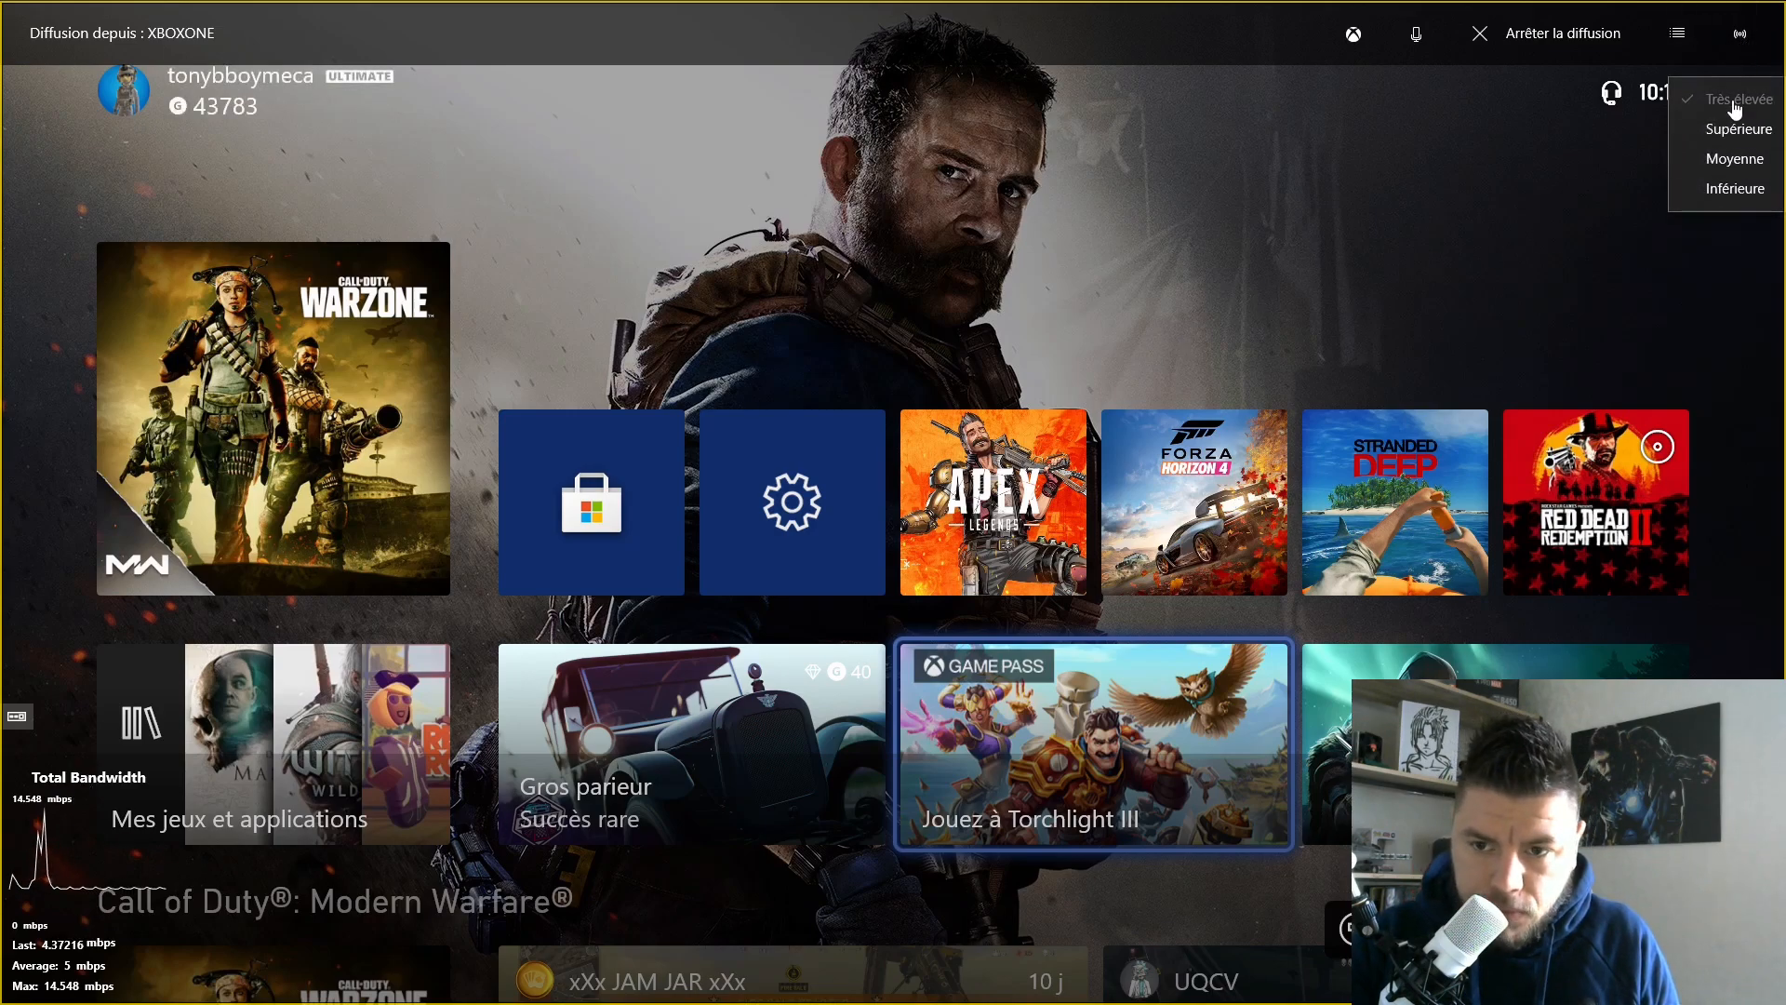
{"action": "left_click", "coordinate": [1729, 132]}
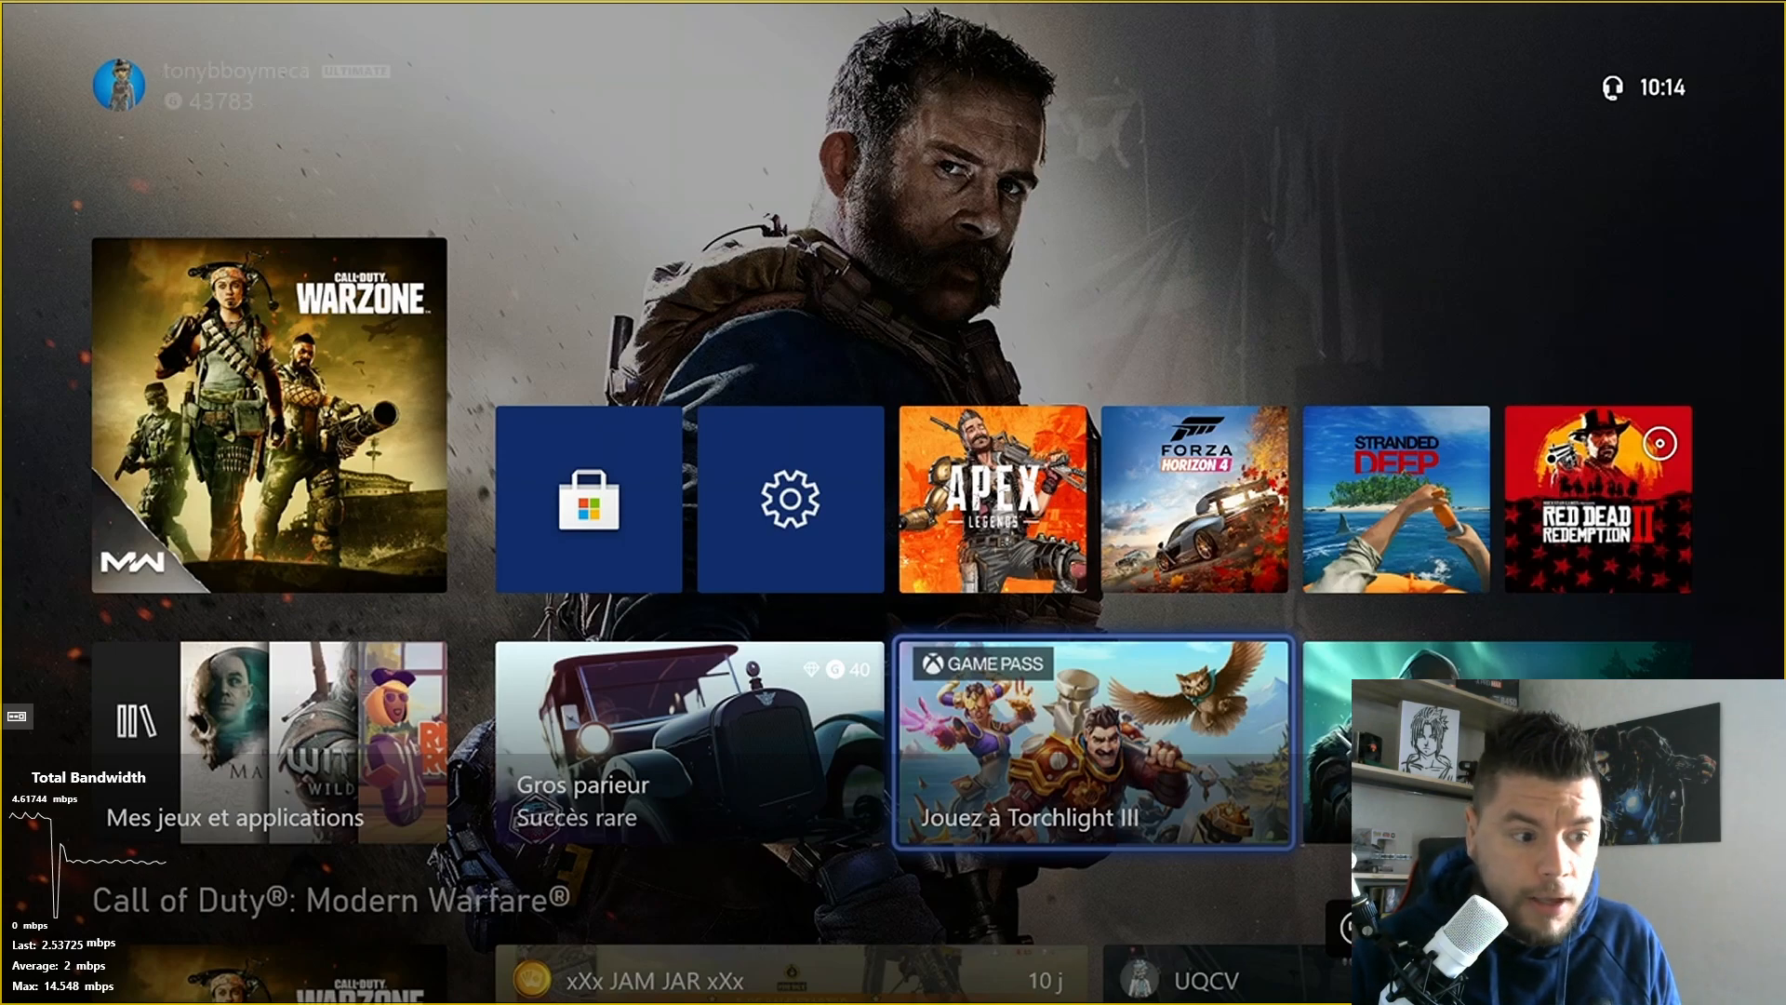
Take the console stream out of full screen and switch to Streamlabs OBS
{"action": "mouse_move", "coordinate": [1257, 244]}
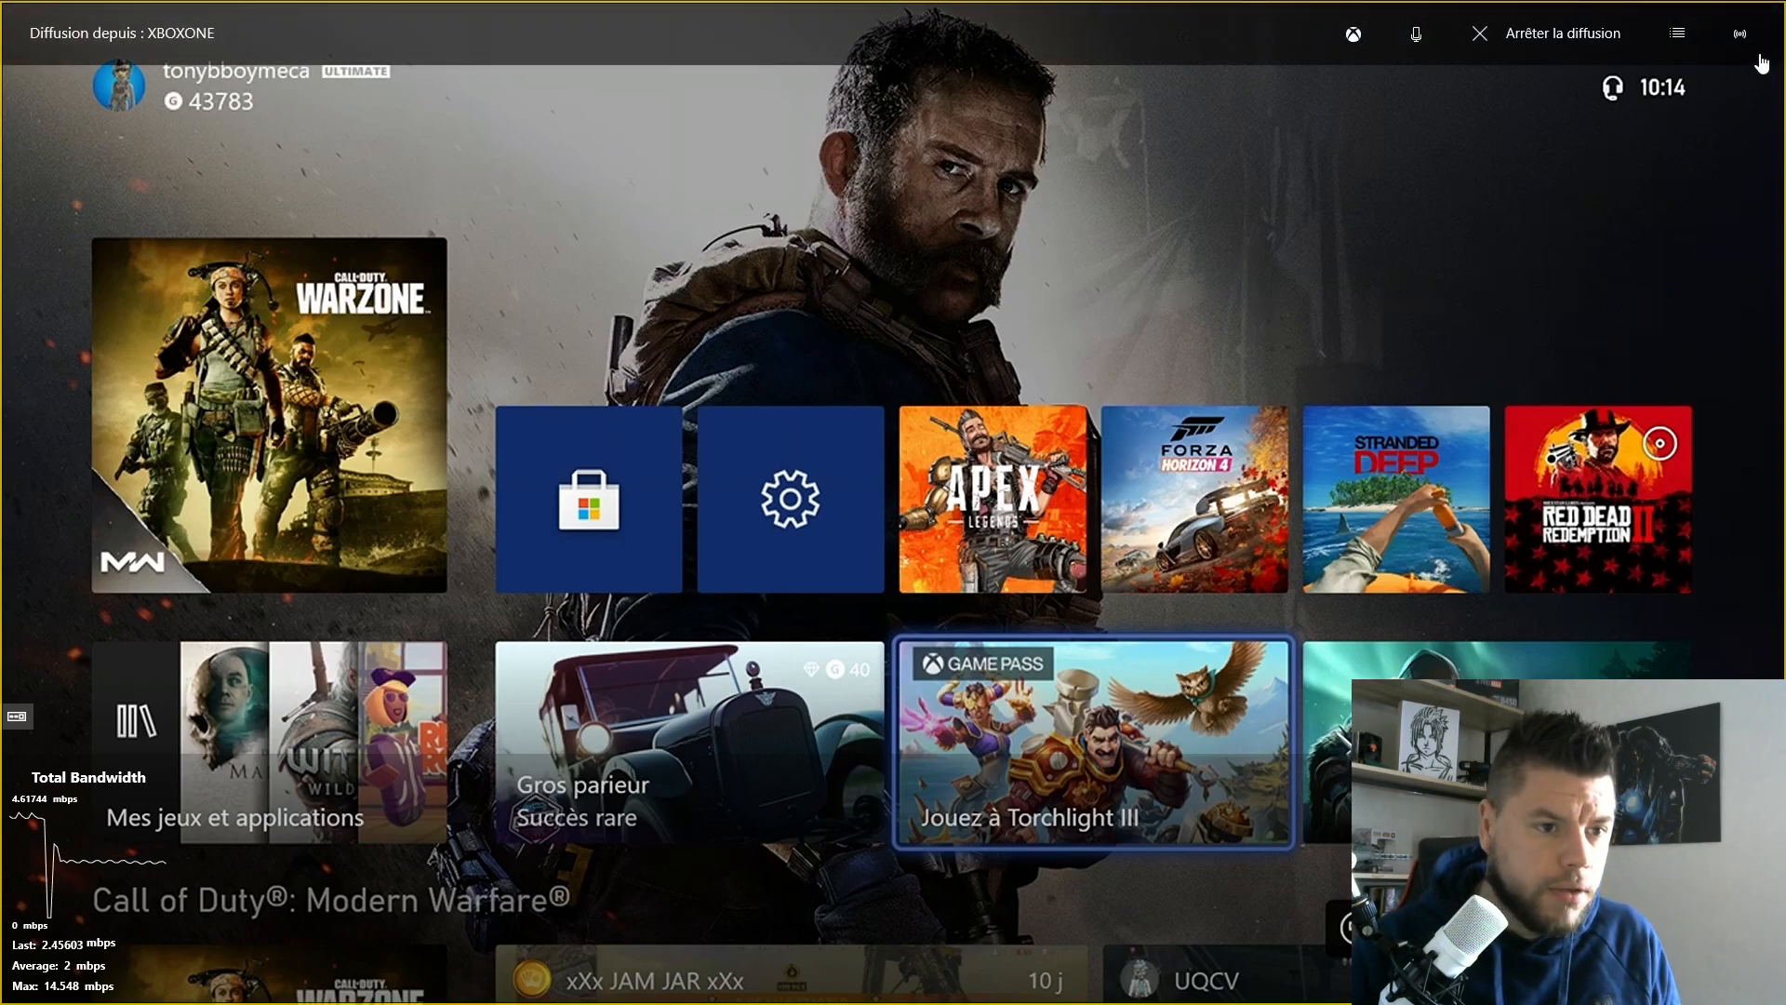
{"action": "mouse_move", "coordinate": [1764, 20]}
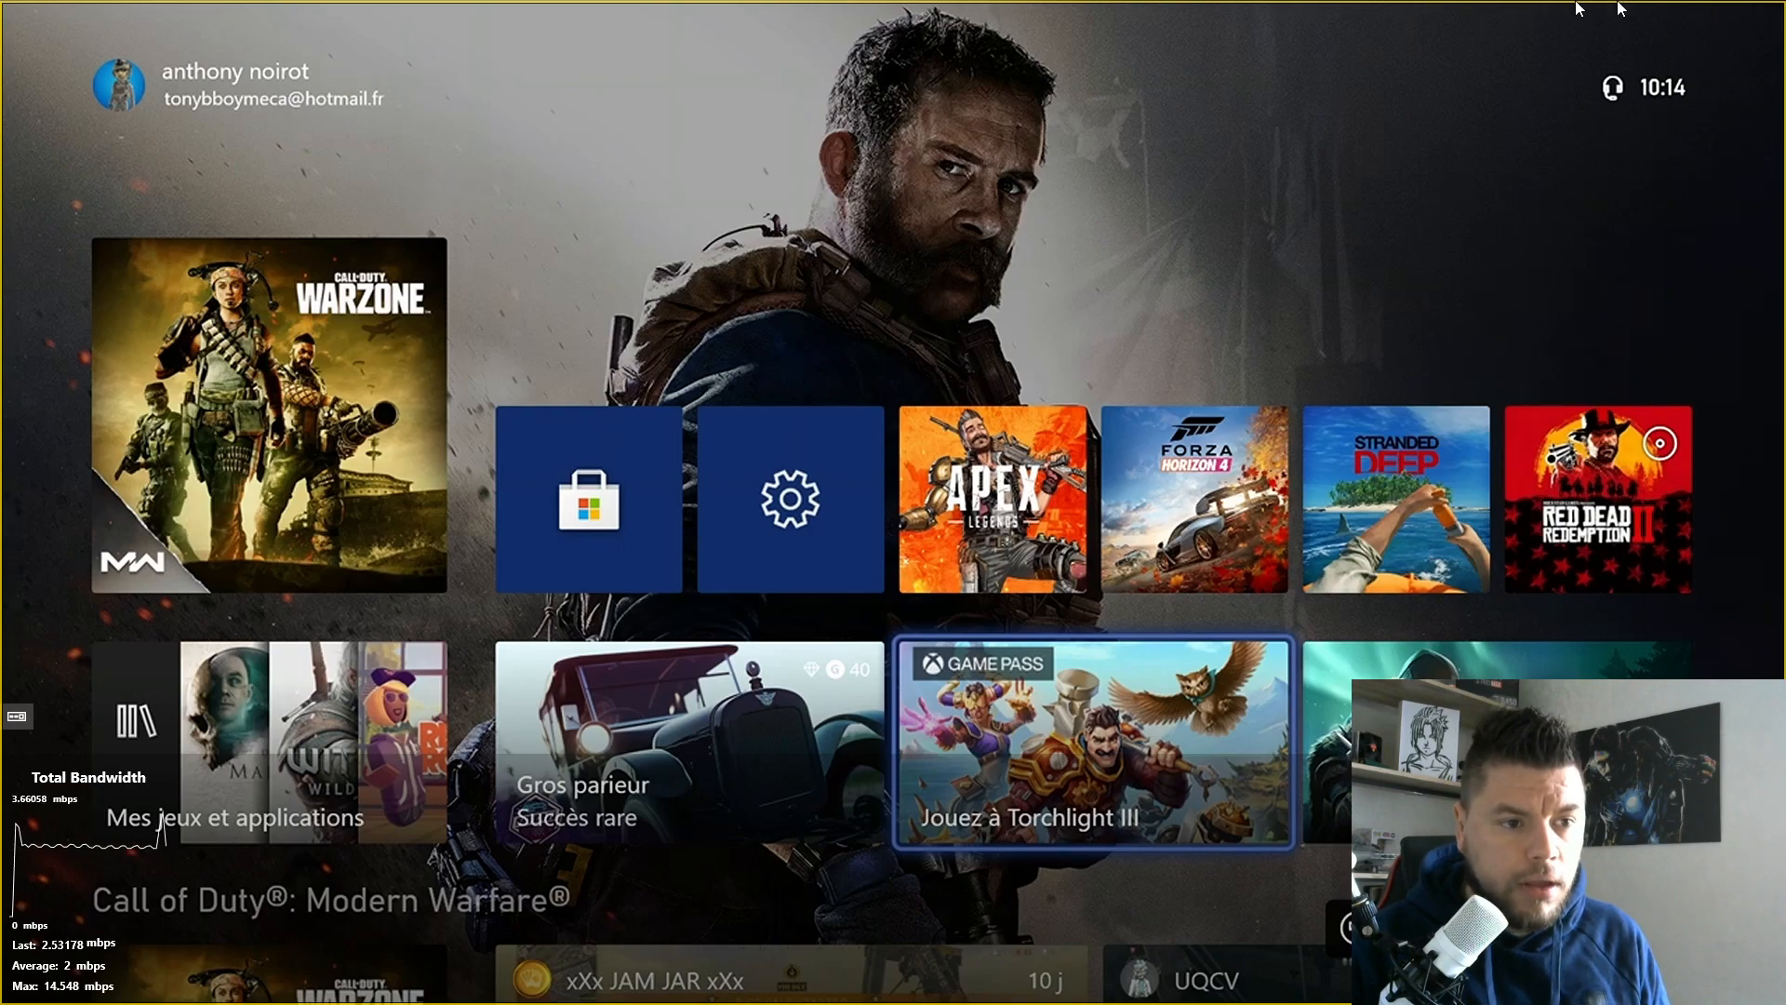
{"action": "left_click", "coordinate": [1710, 11]}
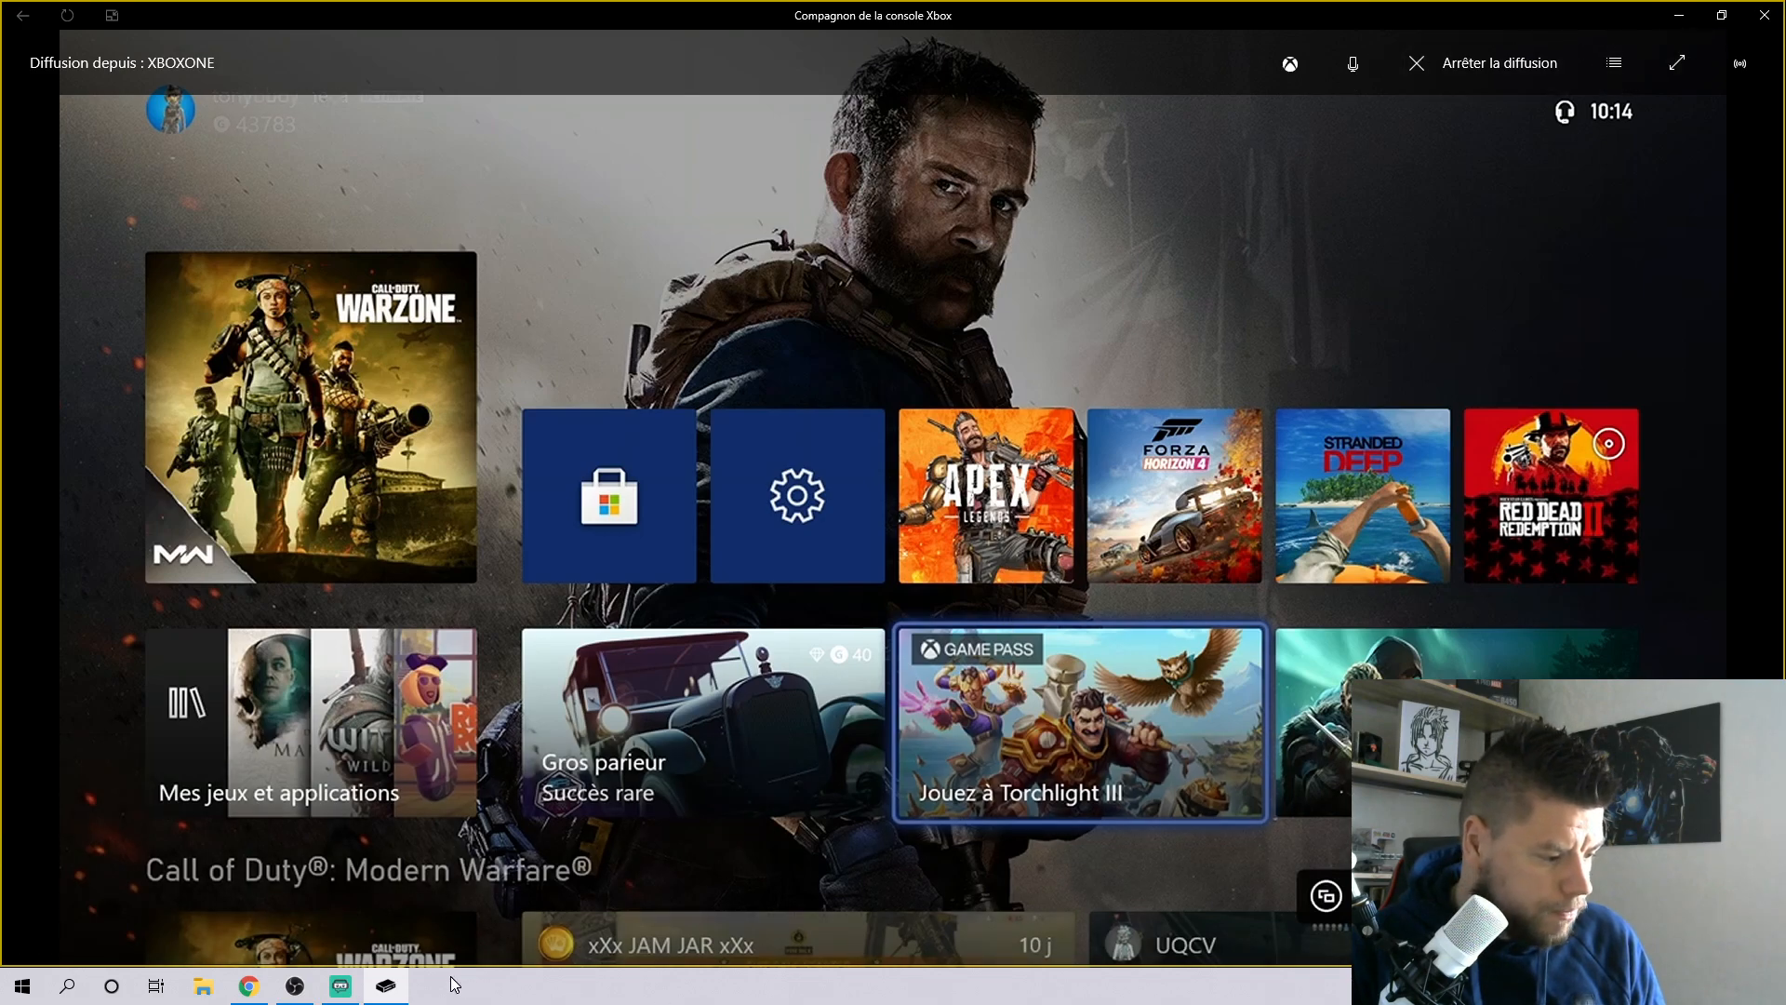
{"action": "mouse_move", "coordinate": [333, 992]}
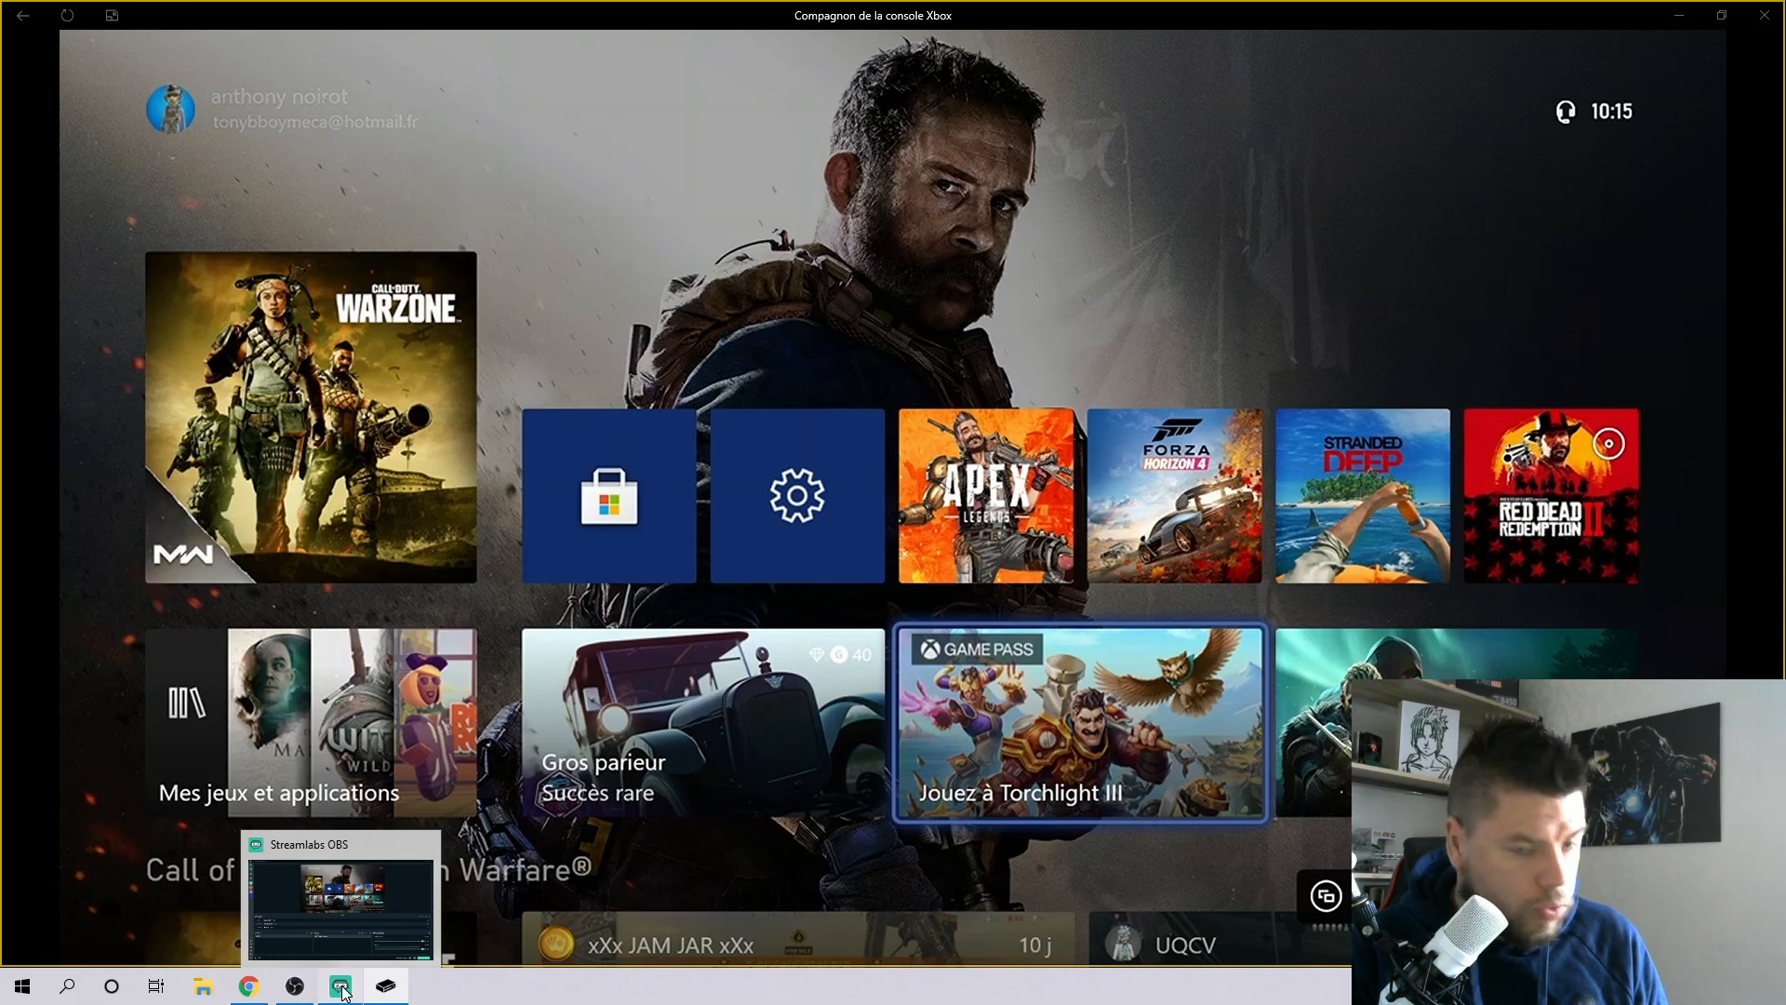
{"action": "left_click", "coordinate": [333, 988]}
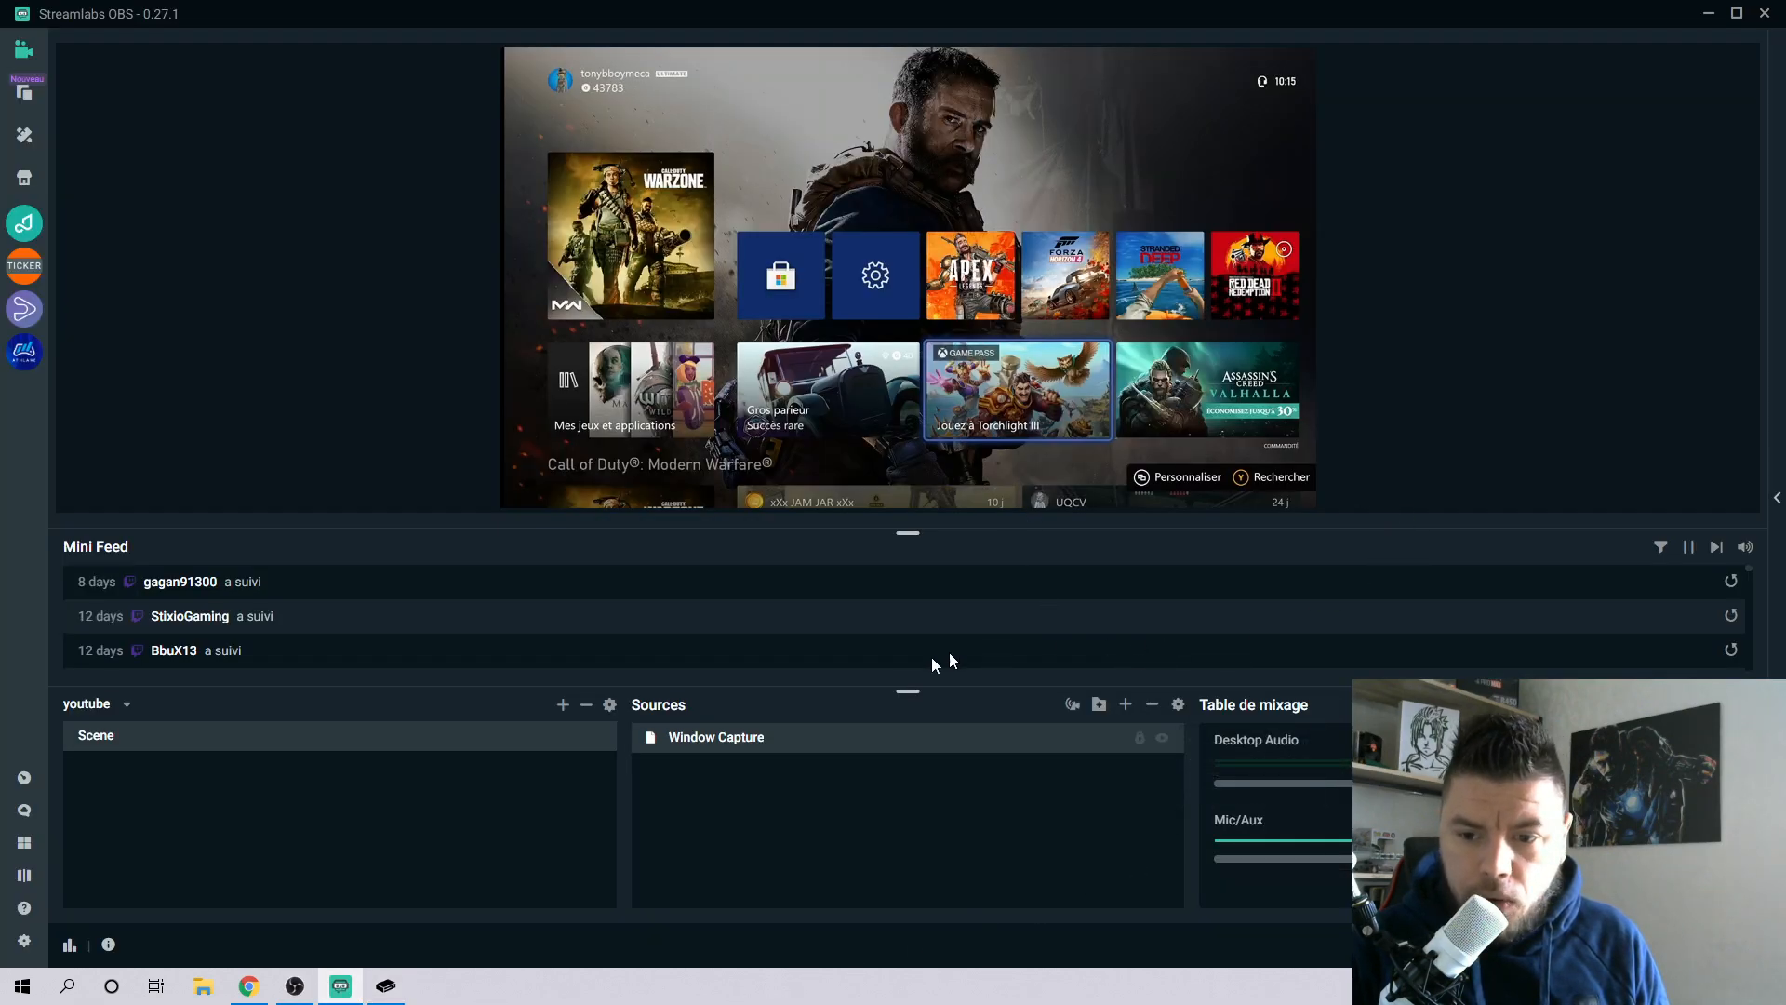
Delete the Window Capture source from the scene named Scene and confirm the removal
{"action": "left_click", "coordinate": [973, 734]}
{"action": "key", "text": "Delete"}
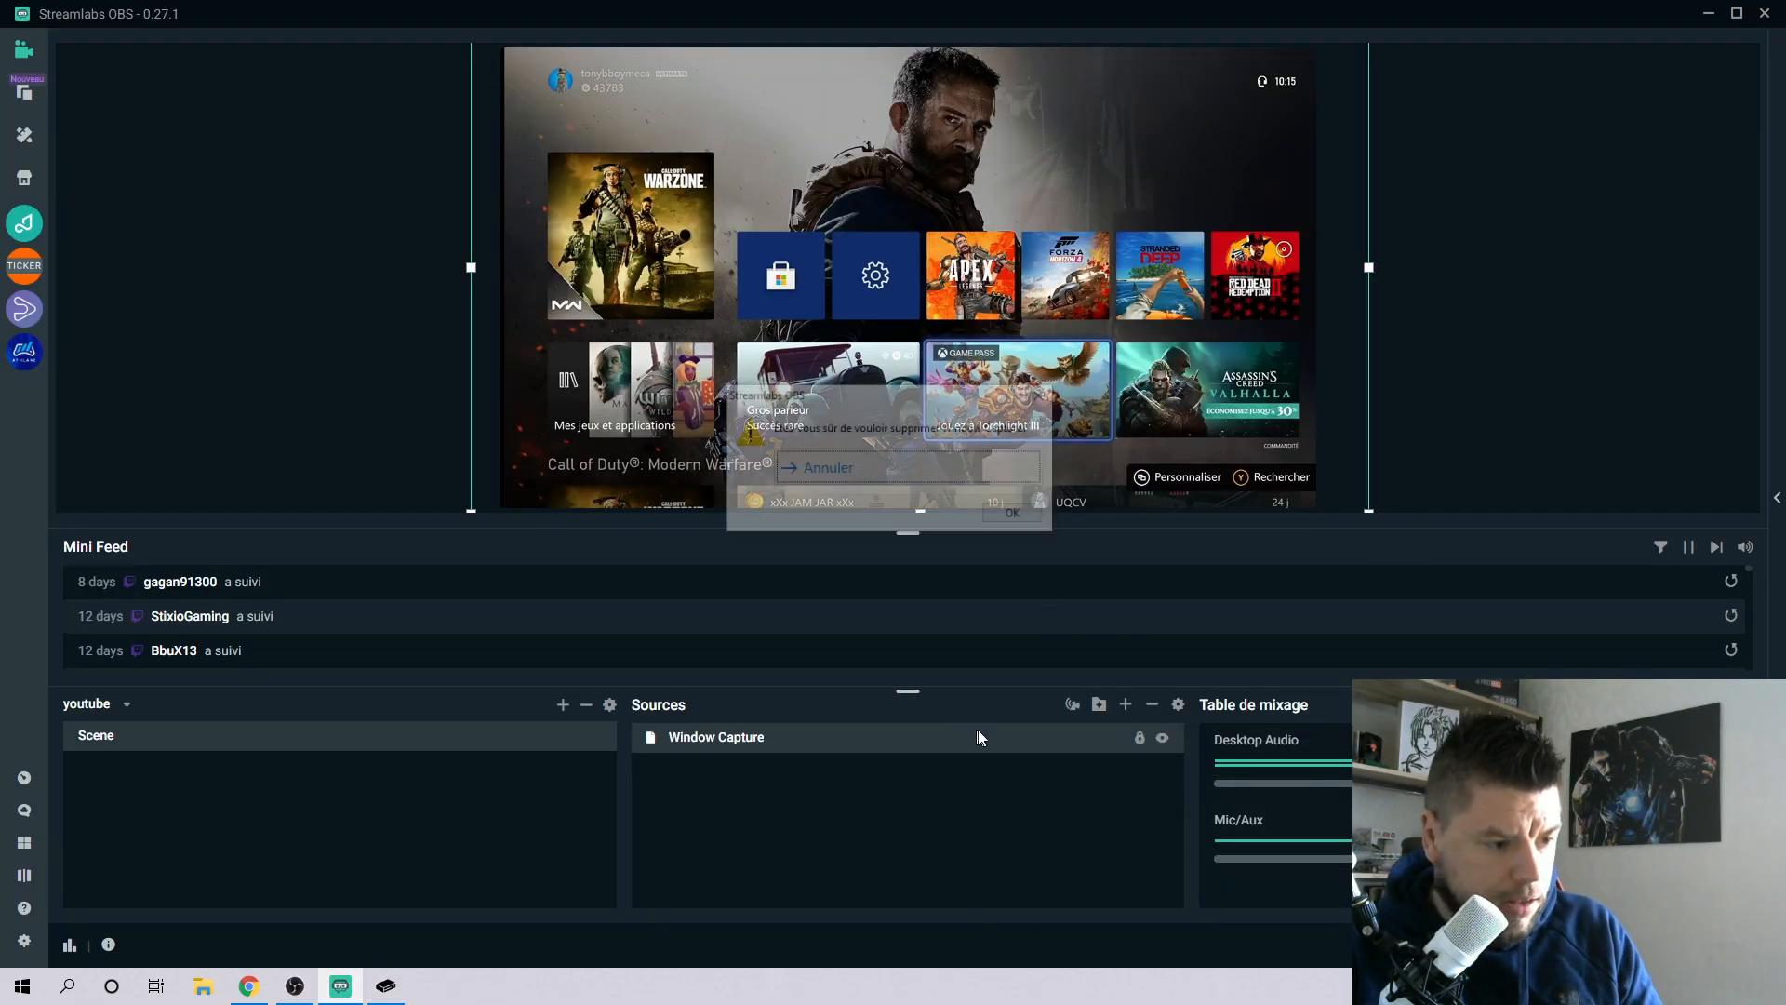
{"action": "left_click", "coordinate": [1017, 514]}
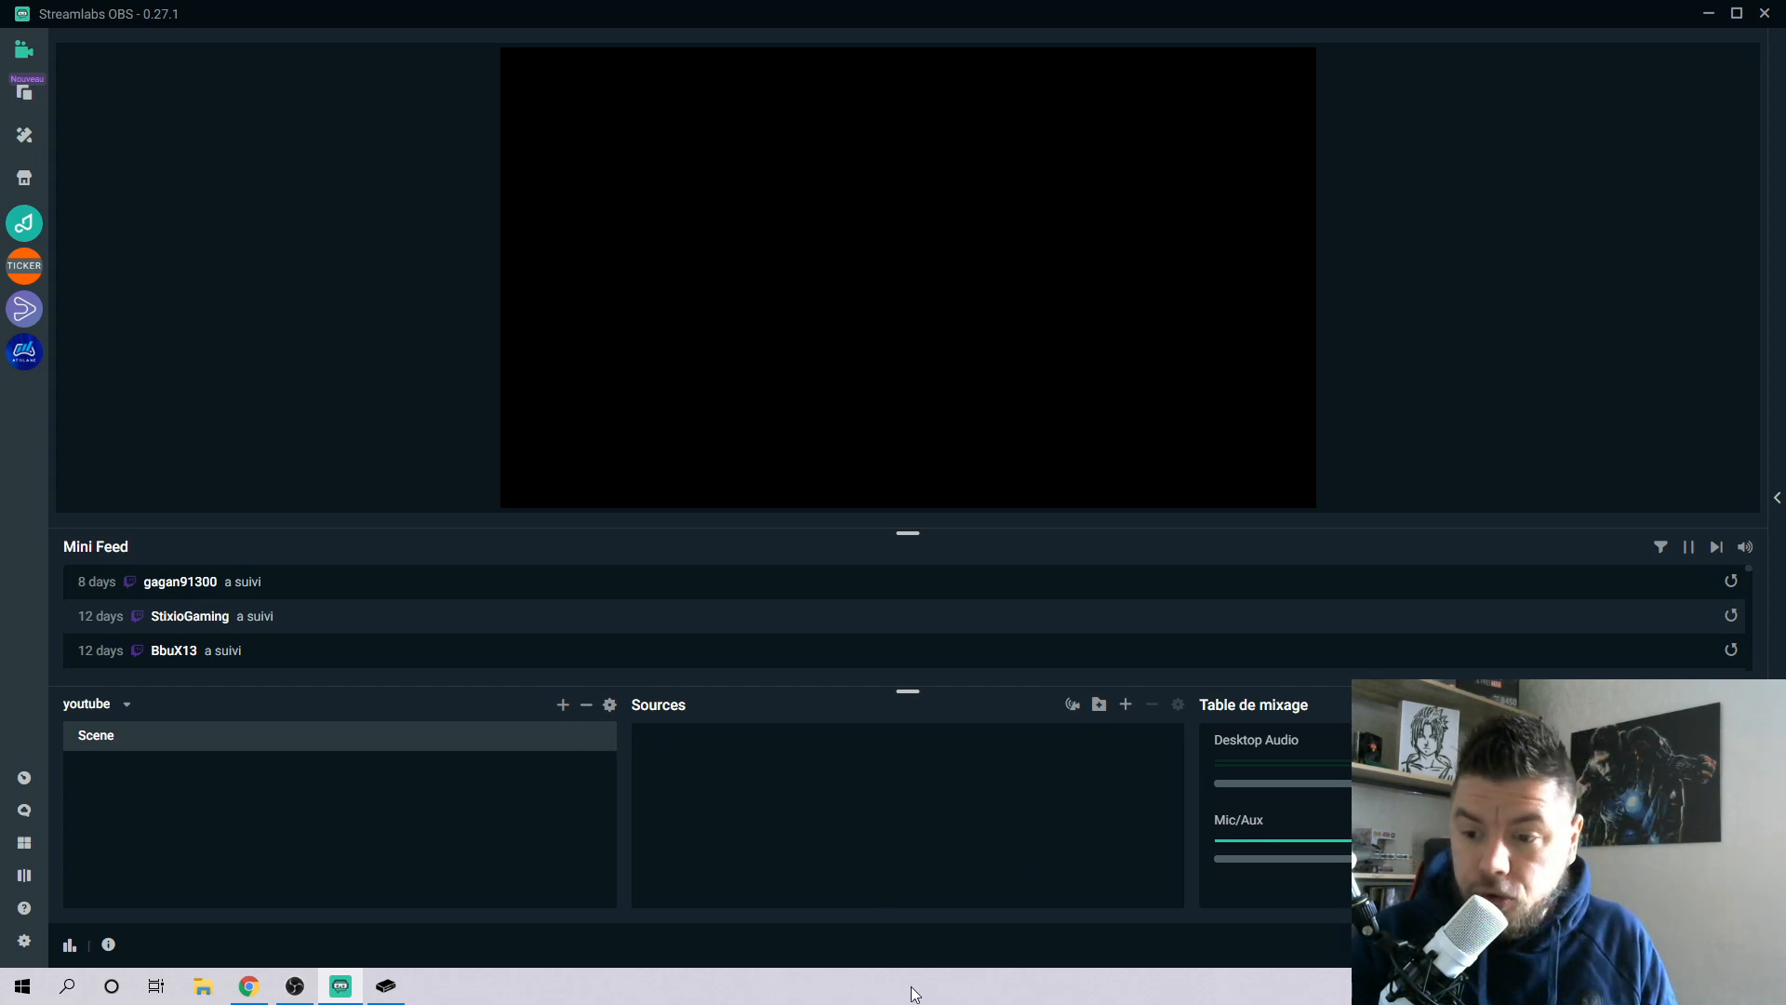
Create a new scene named live in the youtube scene collection
{"action": "left_click", "coordinate": [563, 705]}
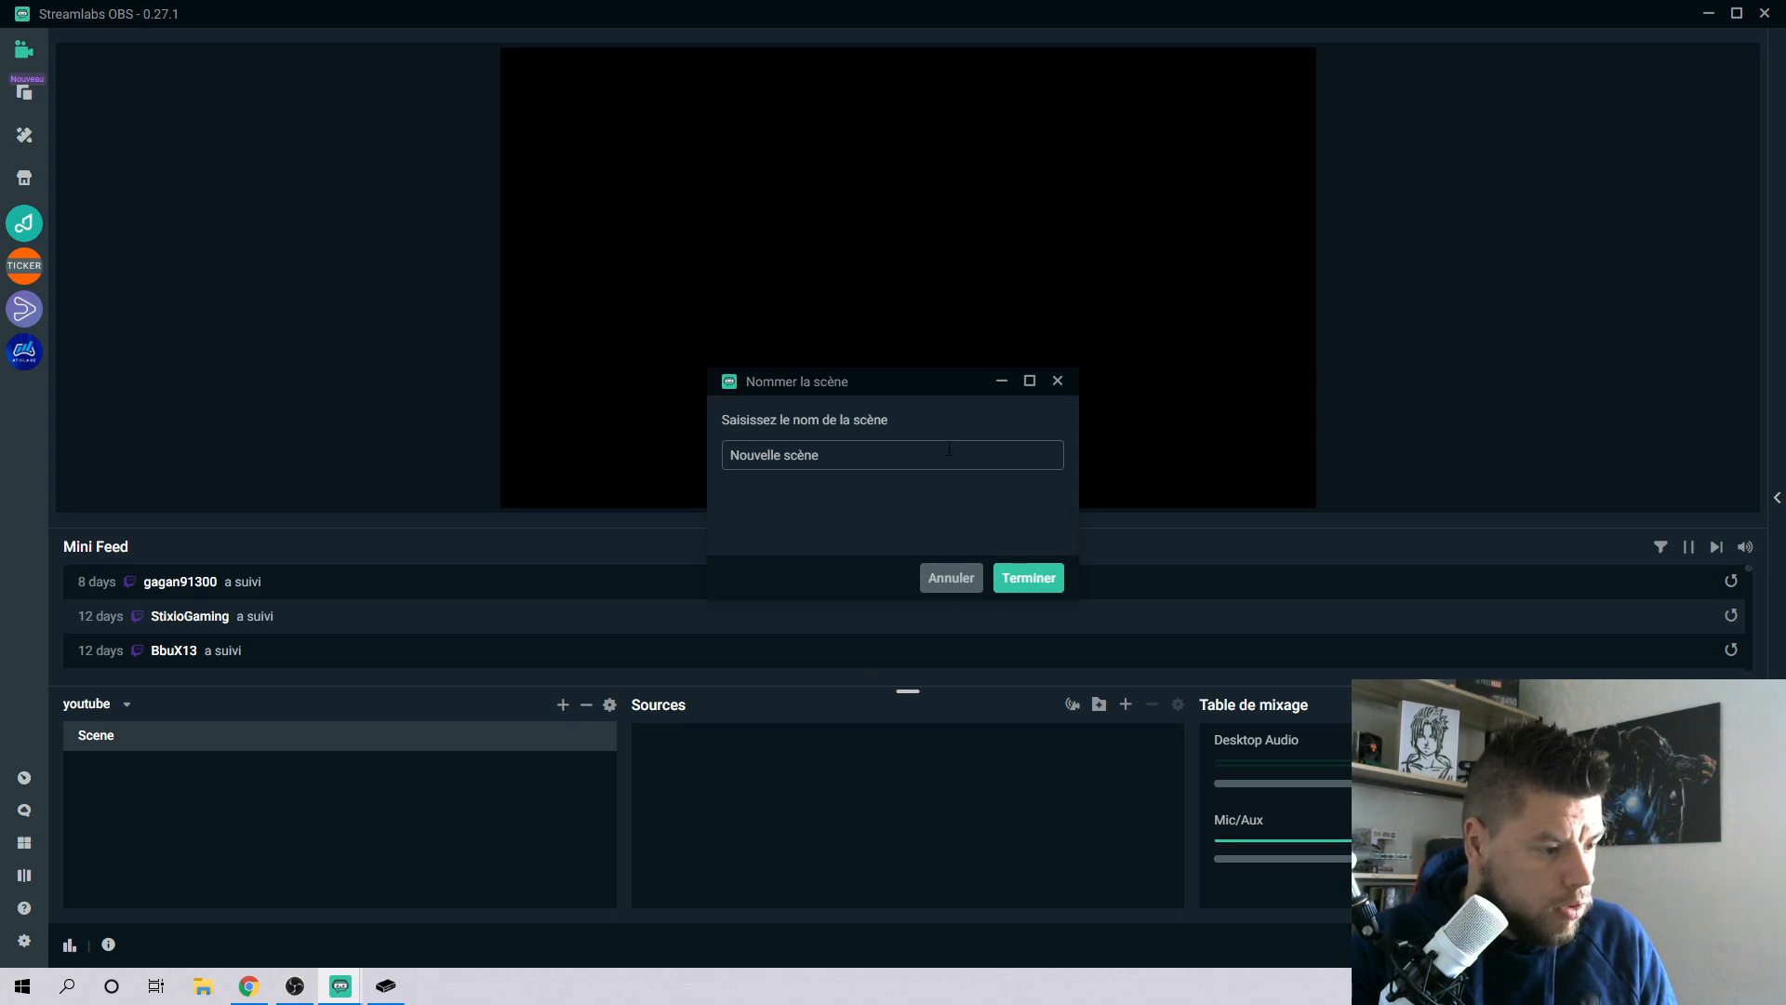
{"action": "left_click", "coordinate": [908, 457]}
{"action": "type", "text": "live"}
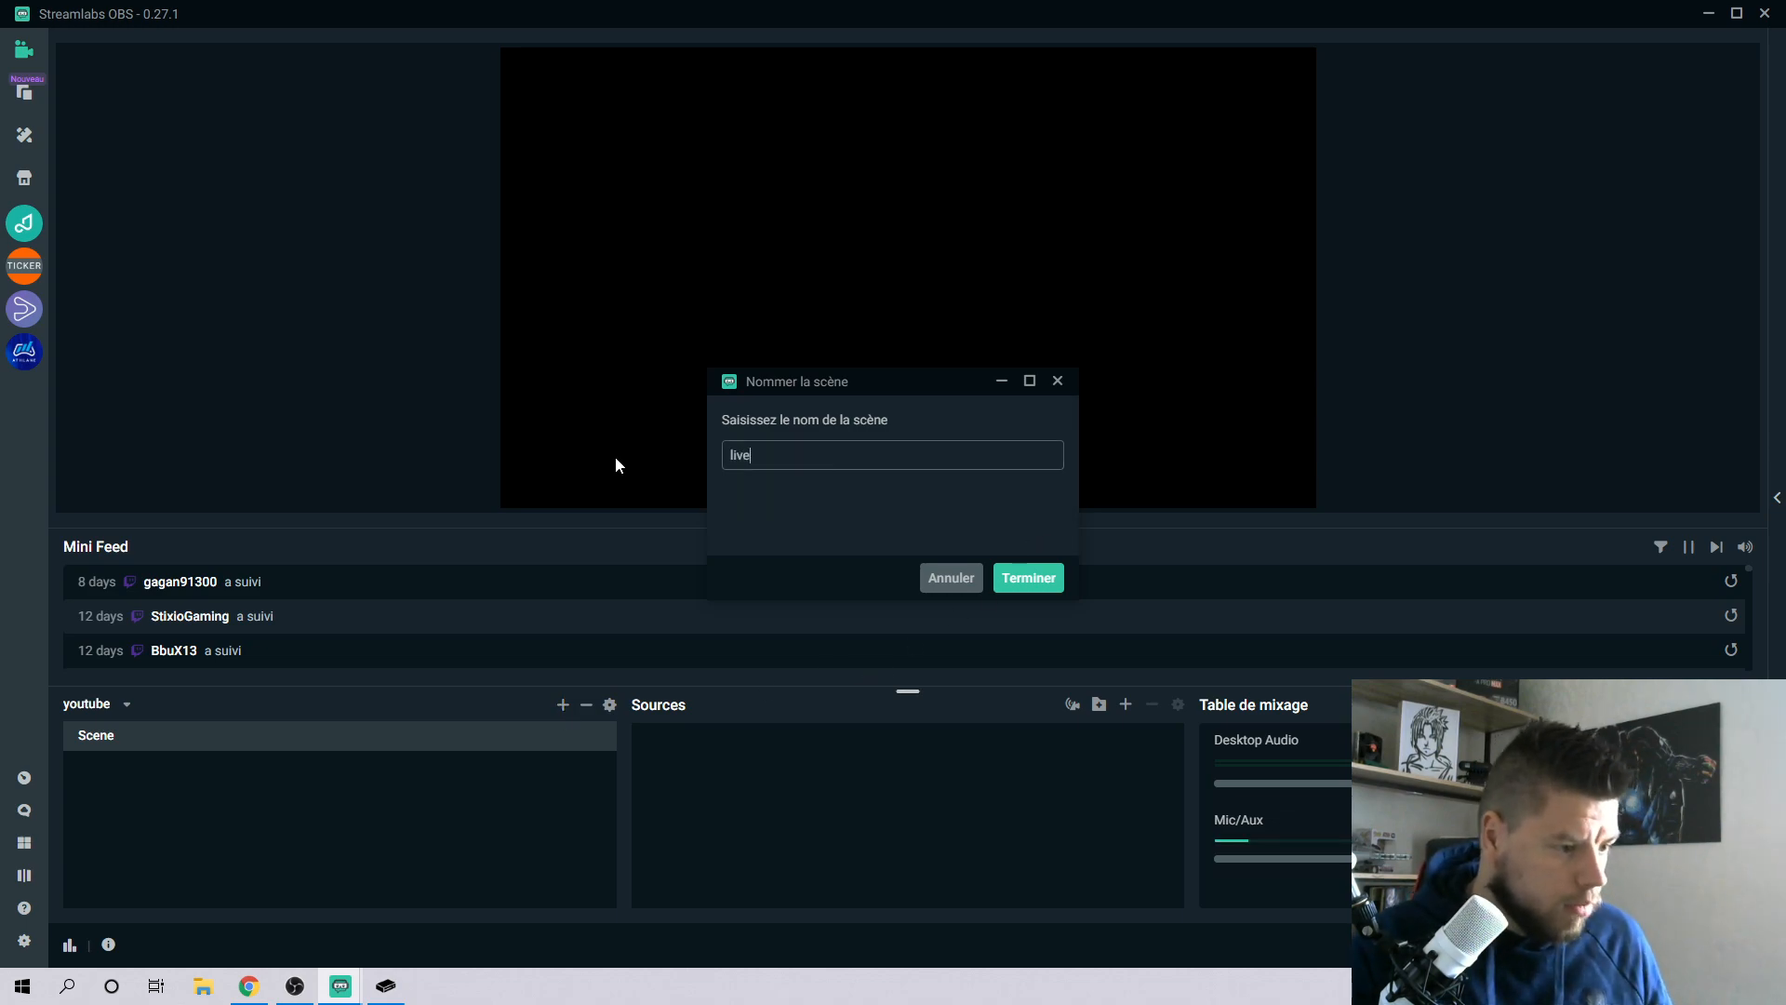
{"action": "key", "text": "Return"}
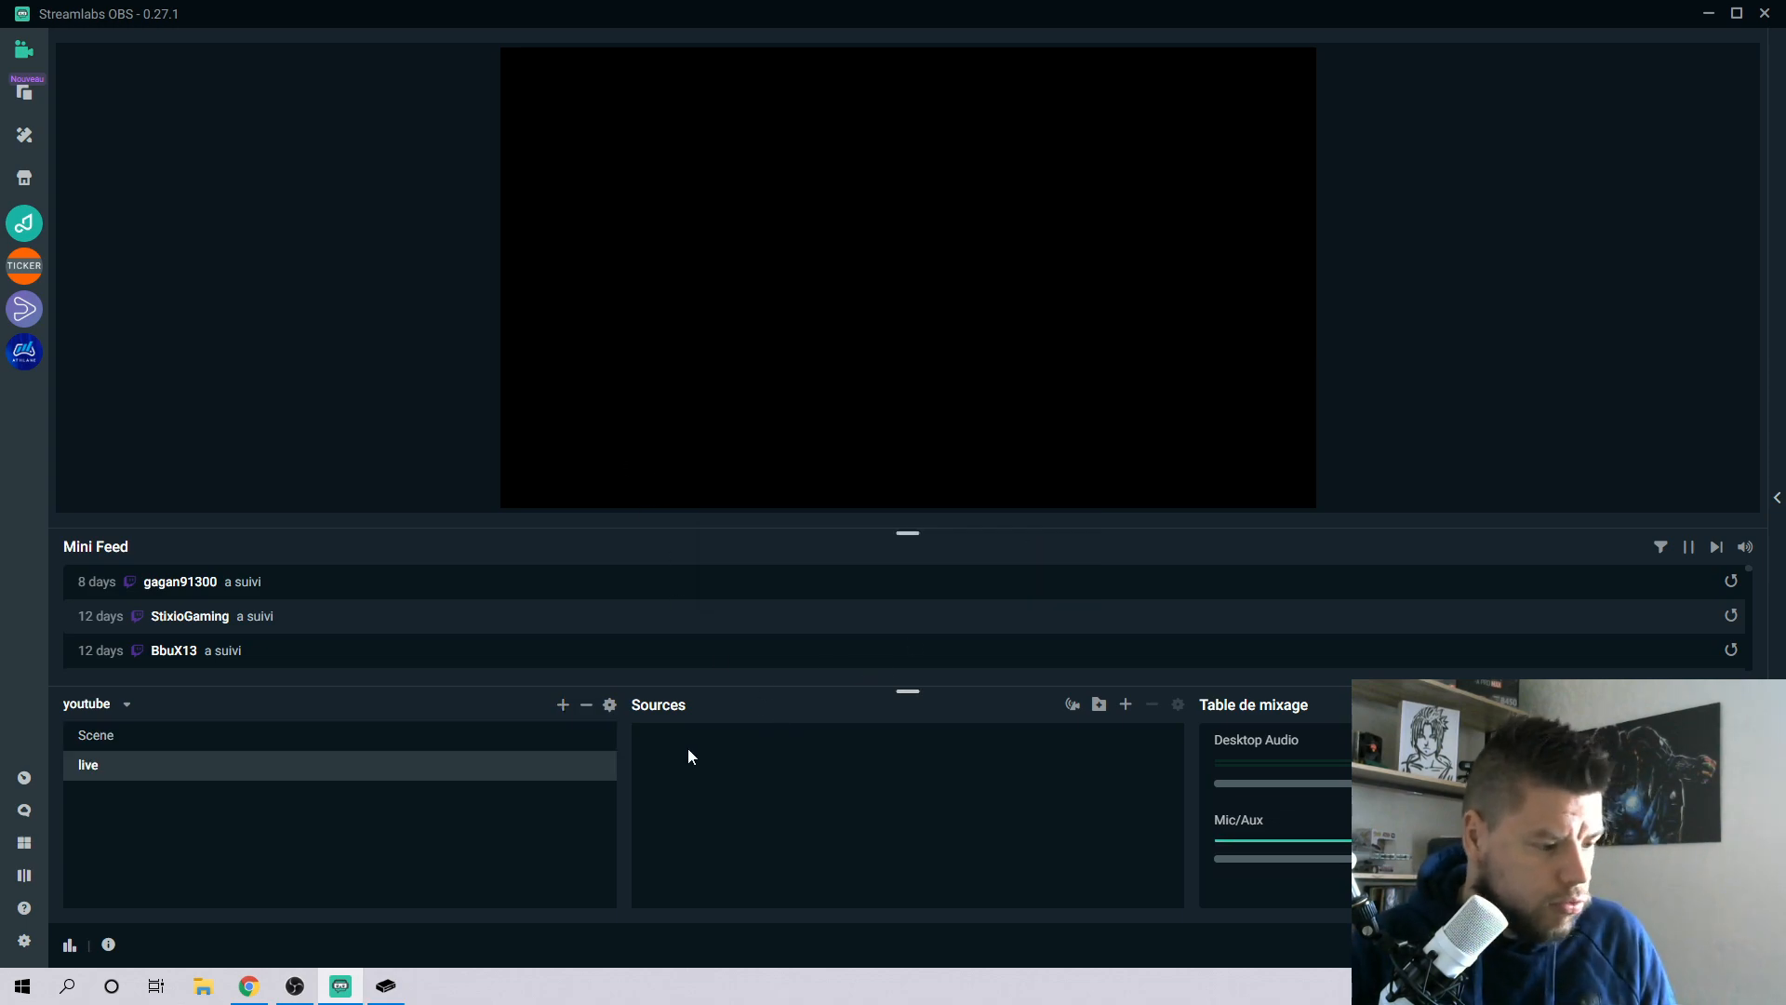
Add a Capture de fenêtre source named xbox to the live scene
{"action": "left_click", "coordinate": [1128, 705]}
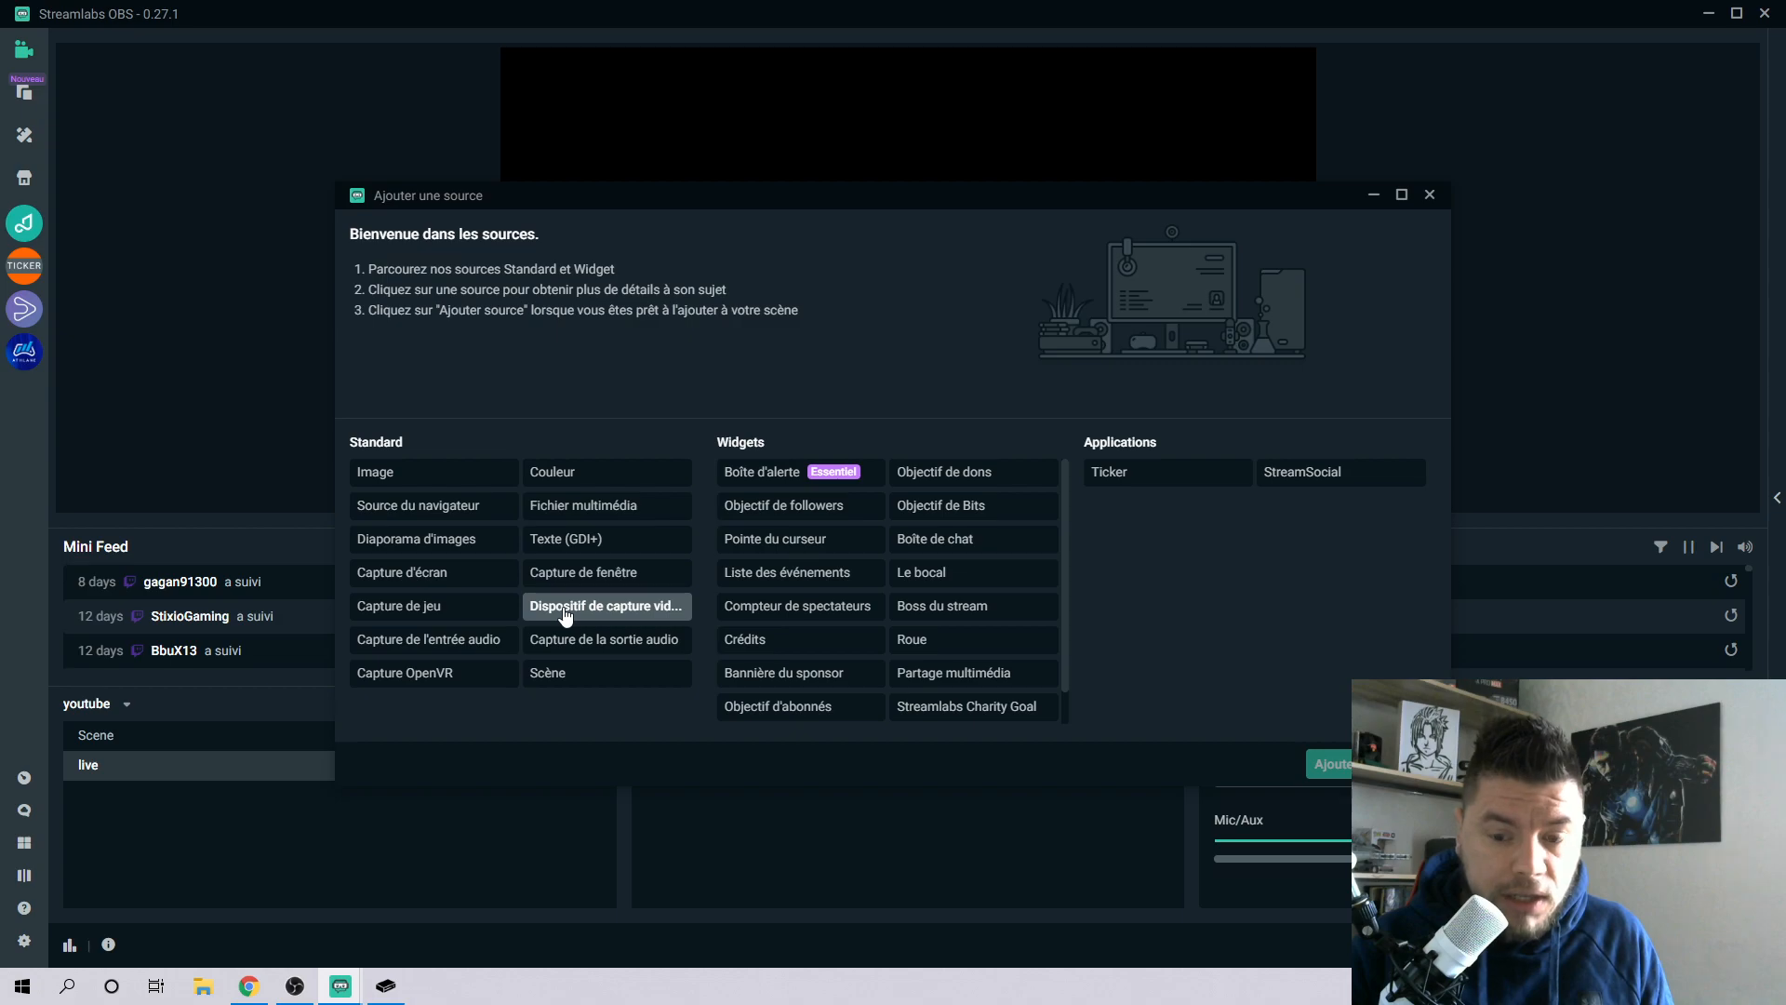
{"action": "left_click", "coordinate": [626, 577]}
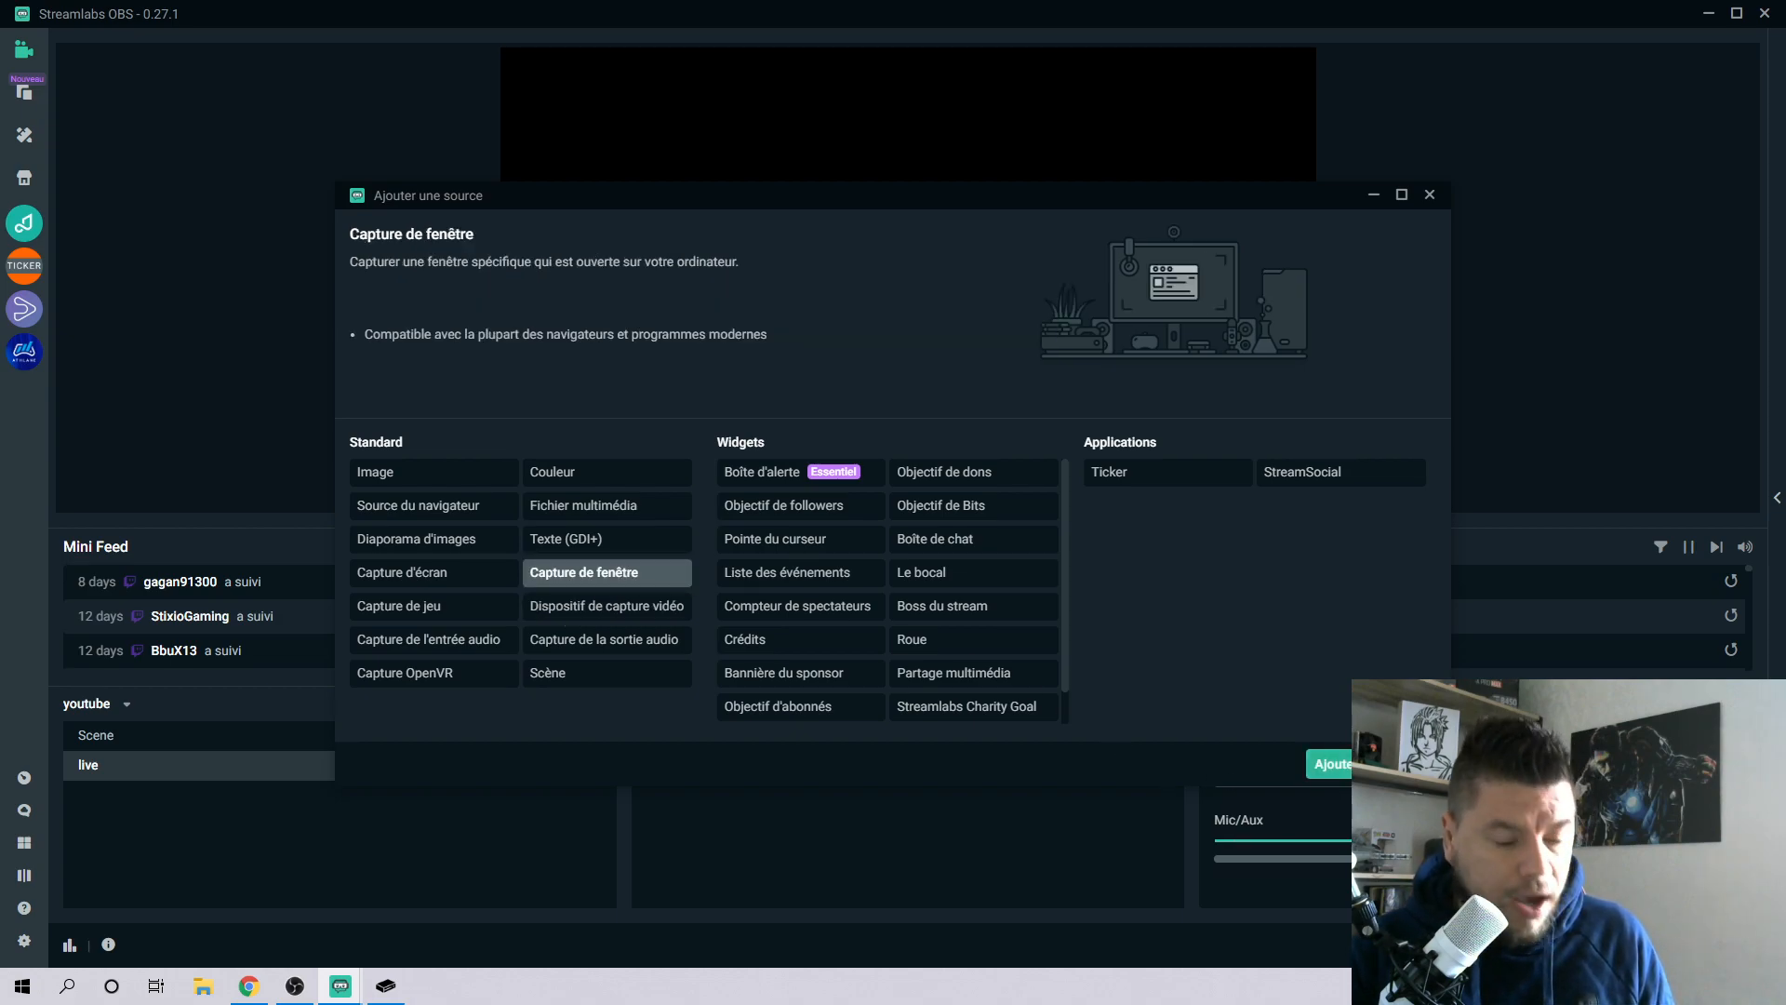
{"action": "left_click", "coordinate": [1329, 764]}
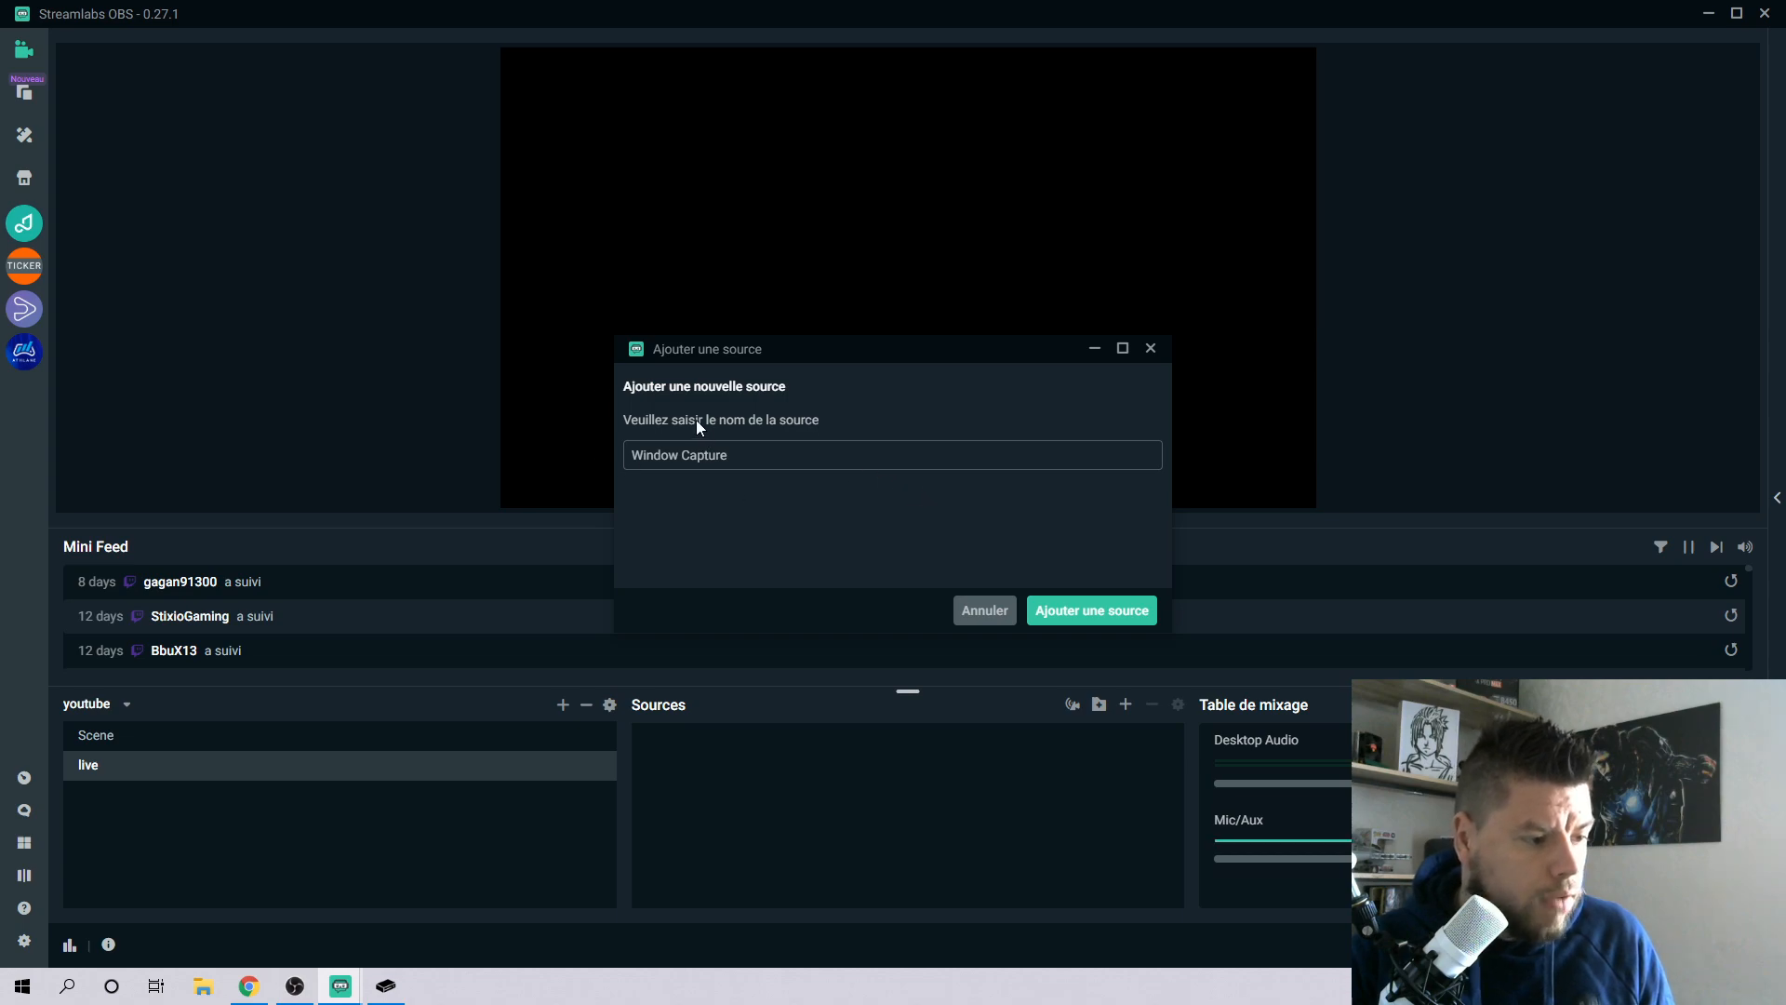
{"action": "left_click_drag", "start_coordinate": [732, 443], "coordinate": [532, 459]}
{"action": "type", "text": "xbox"}
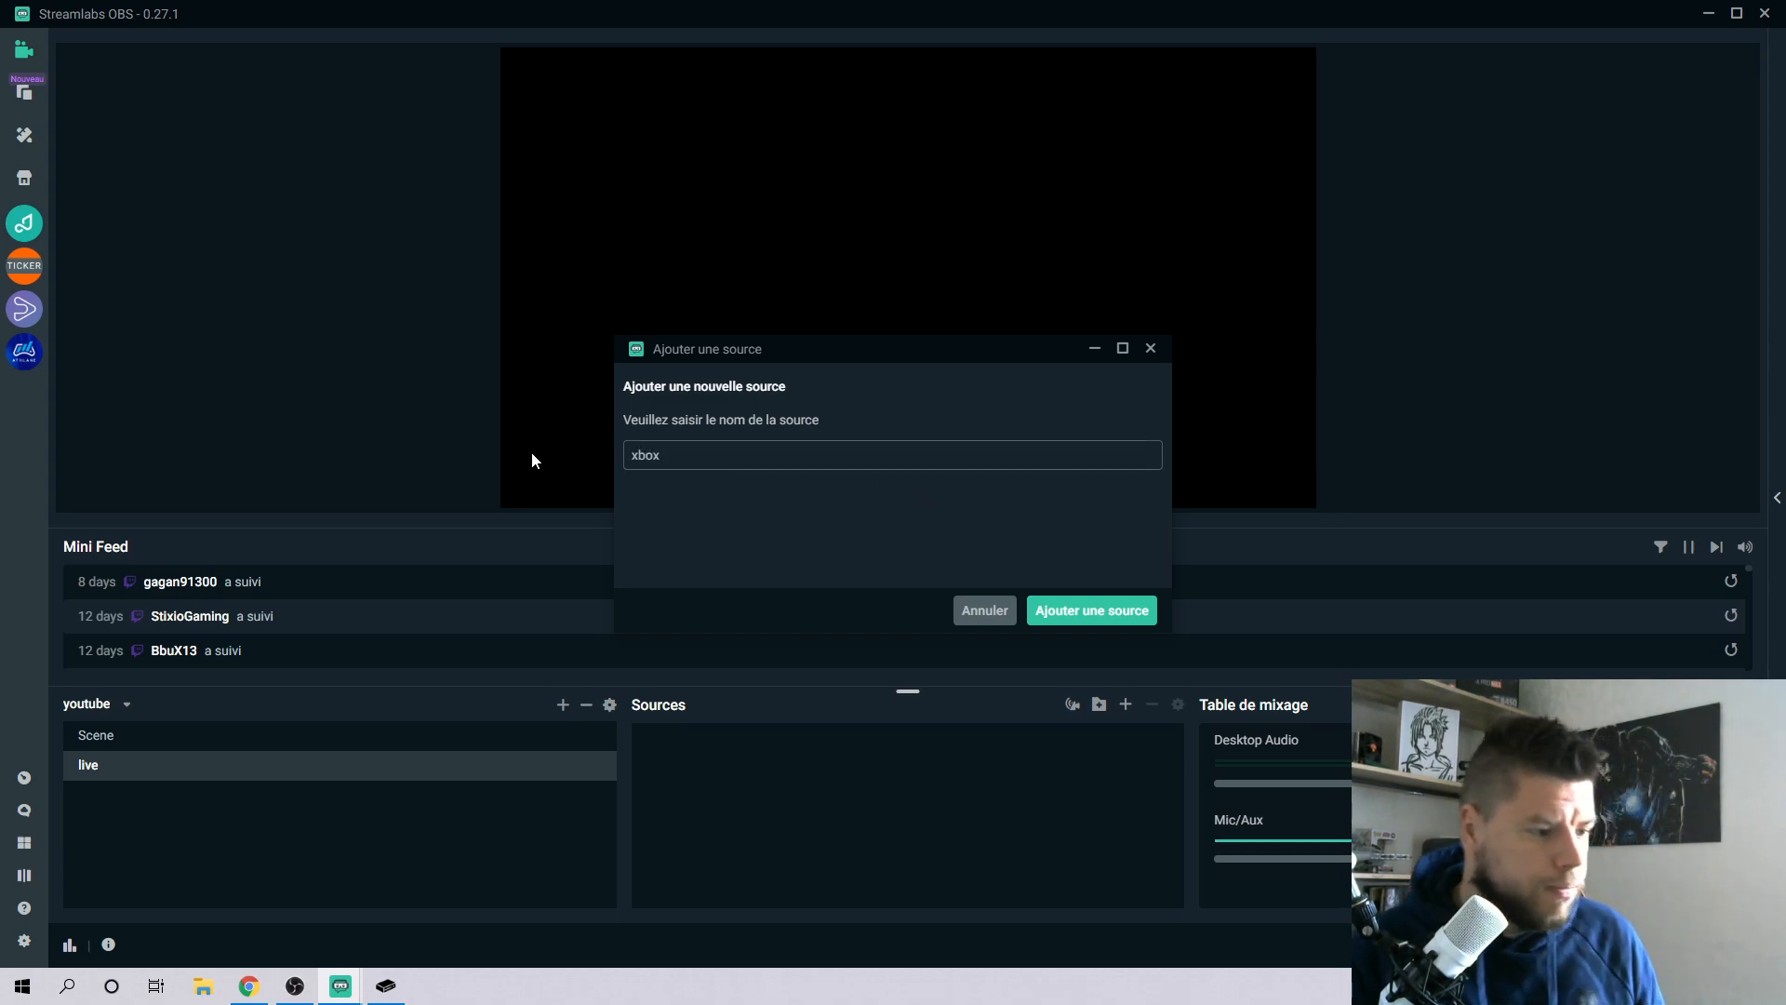
{"action": "left_click", "coordinate": [1076, 609]}
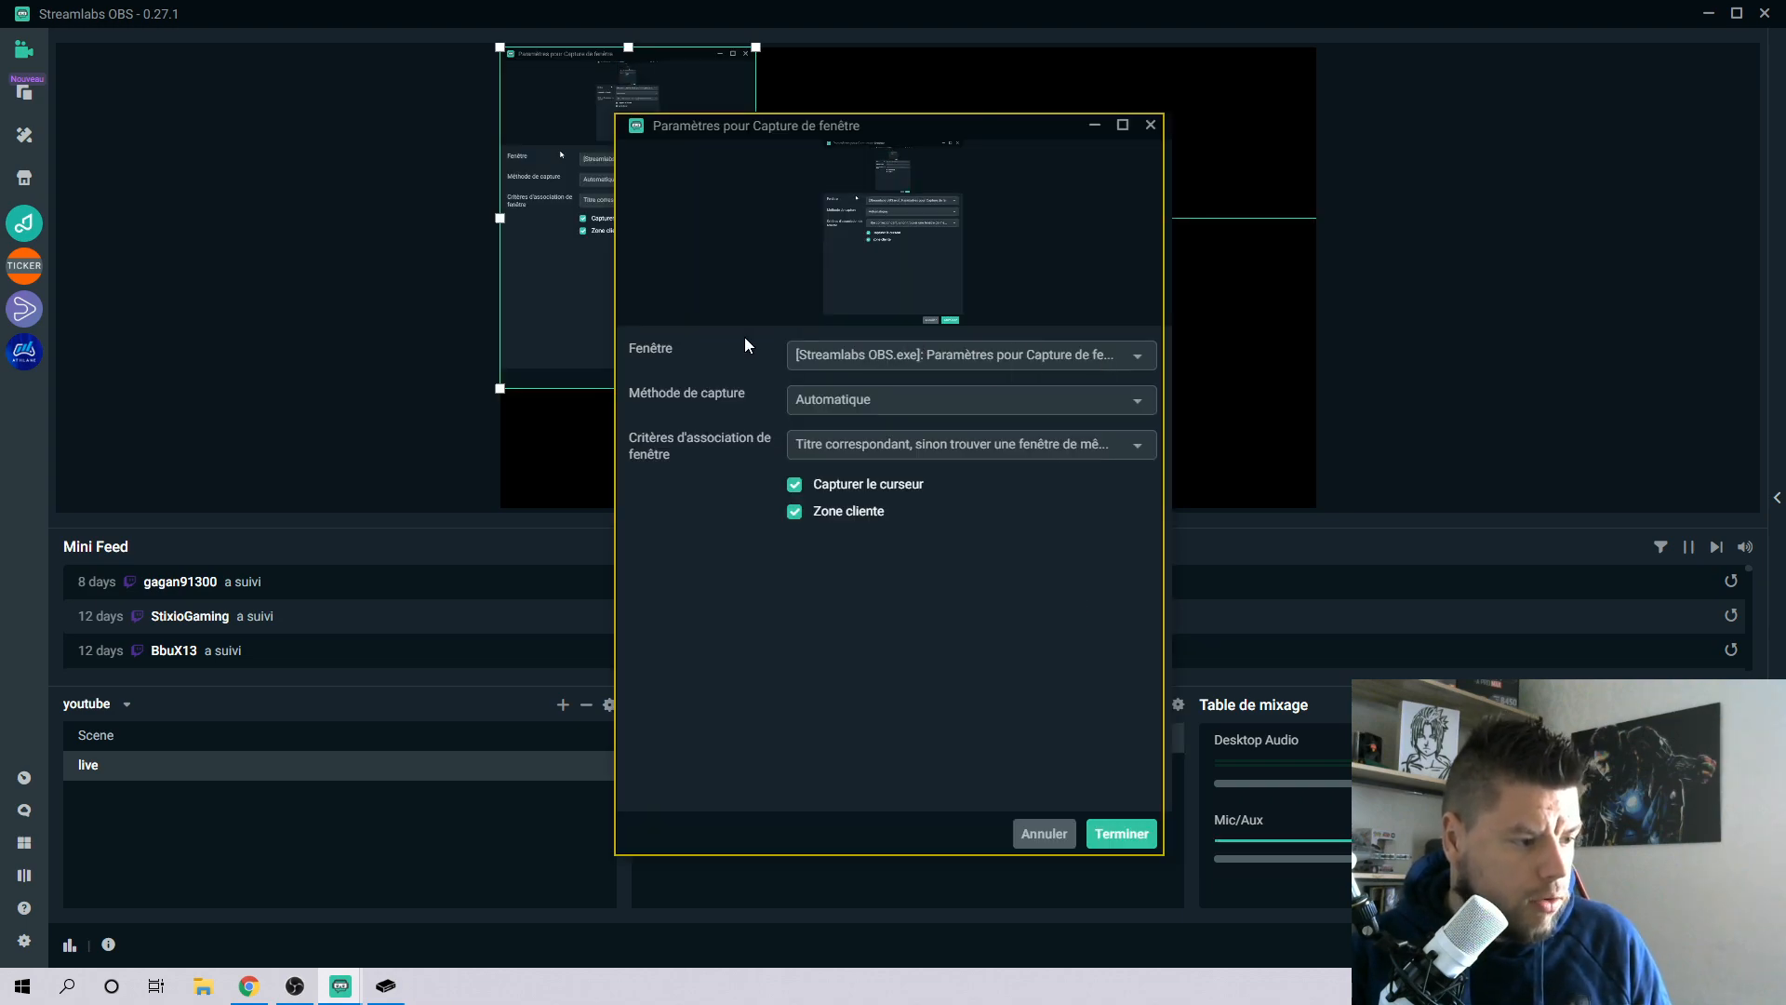
Set the xbox source to capture the window [XboxApp.exe]: Compagnon de la console Xbox and finish its settings
{"action": "left_click", "coordinate": [977, 363]}
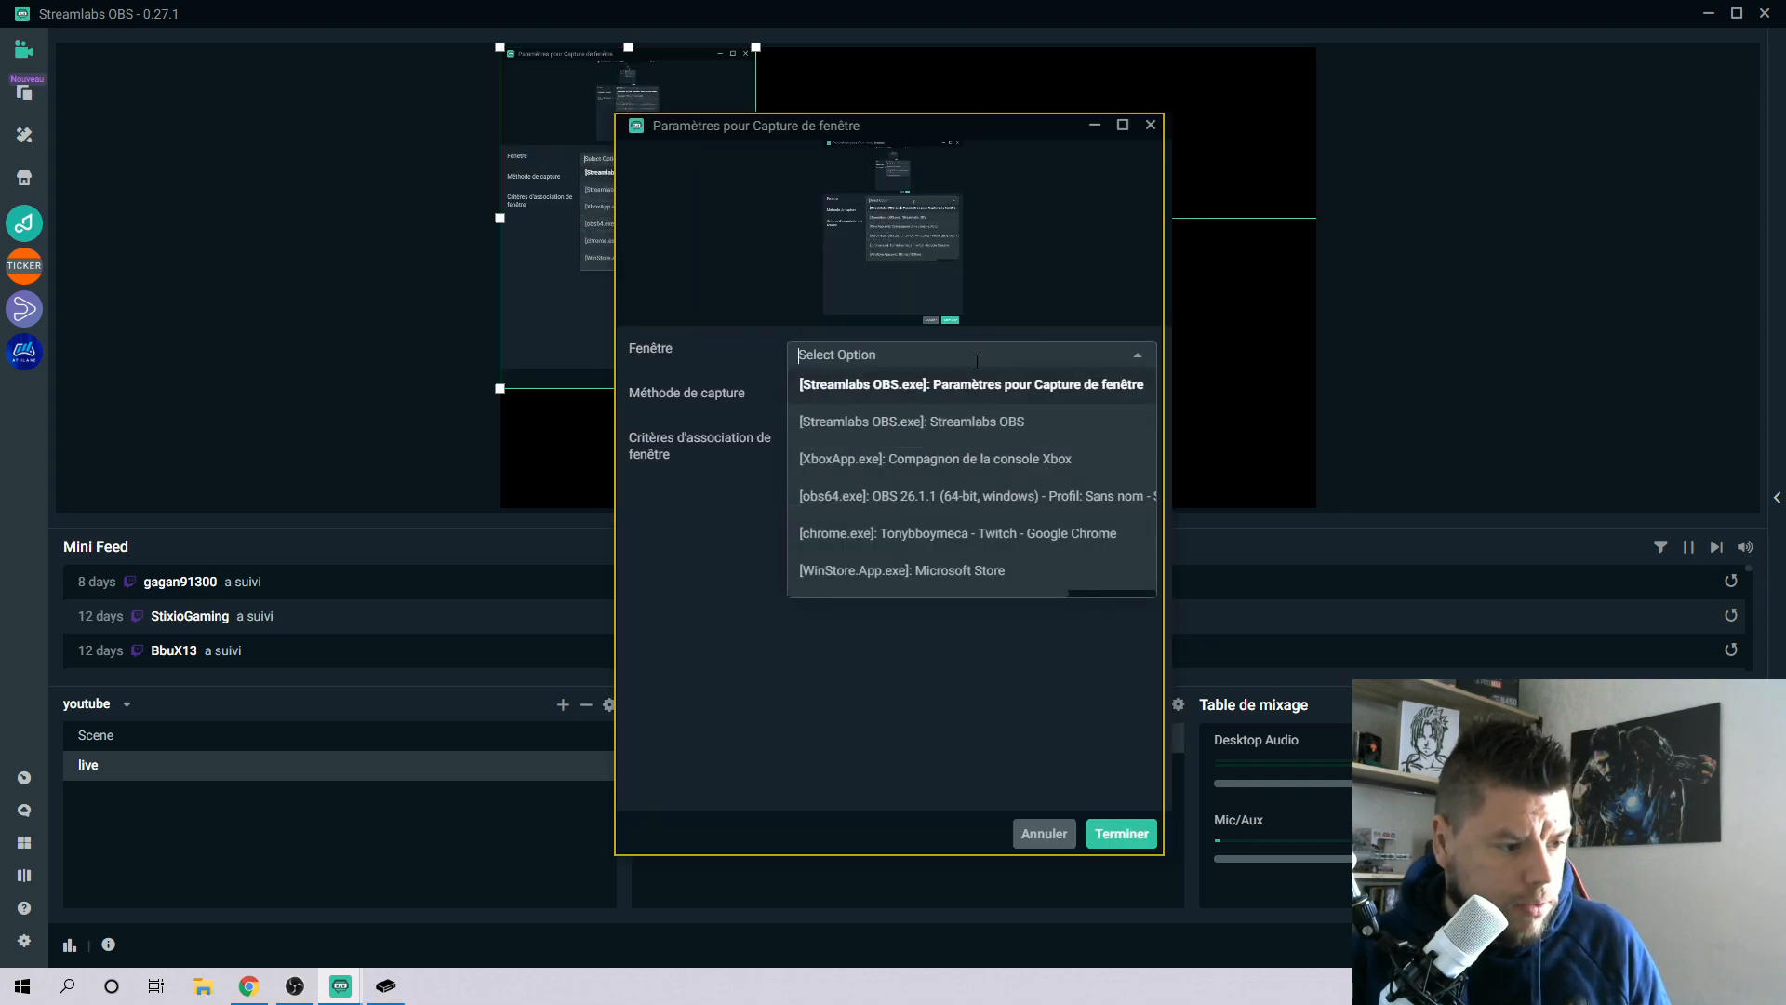
{"action": "left_click", "coordinate": [1040, 462]}
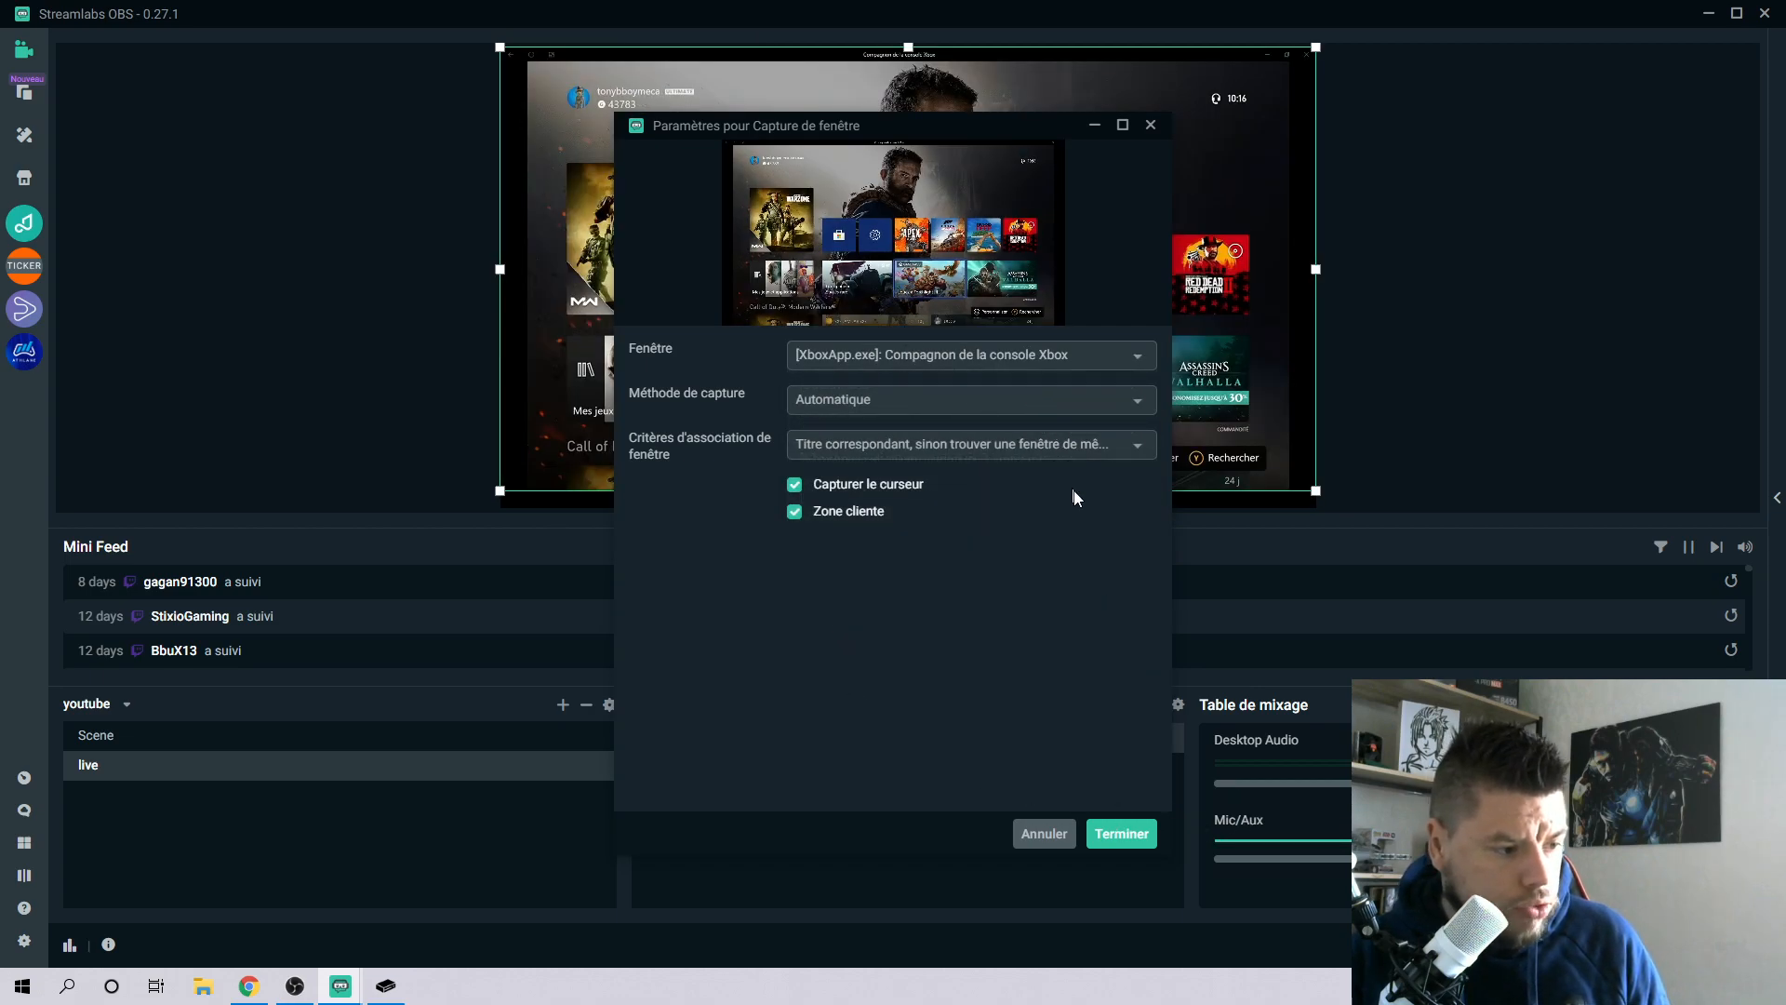
{"action": "left_click", "coordinate": [1125, 831]}
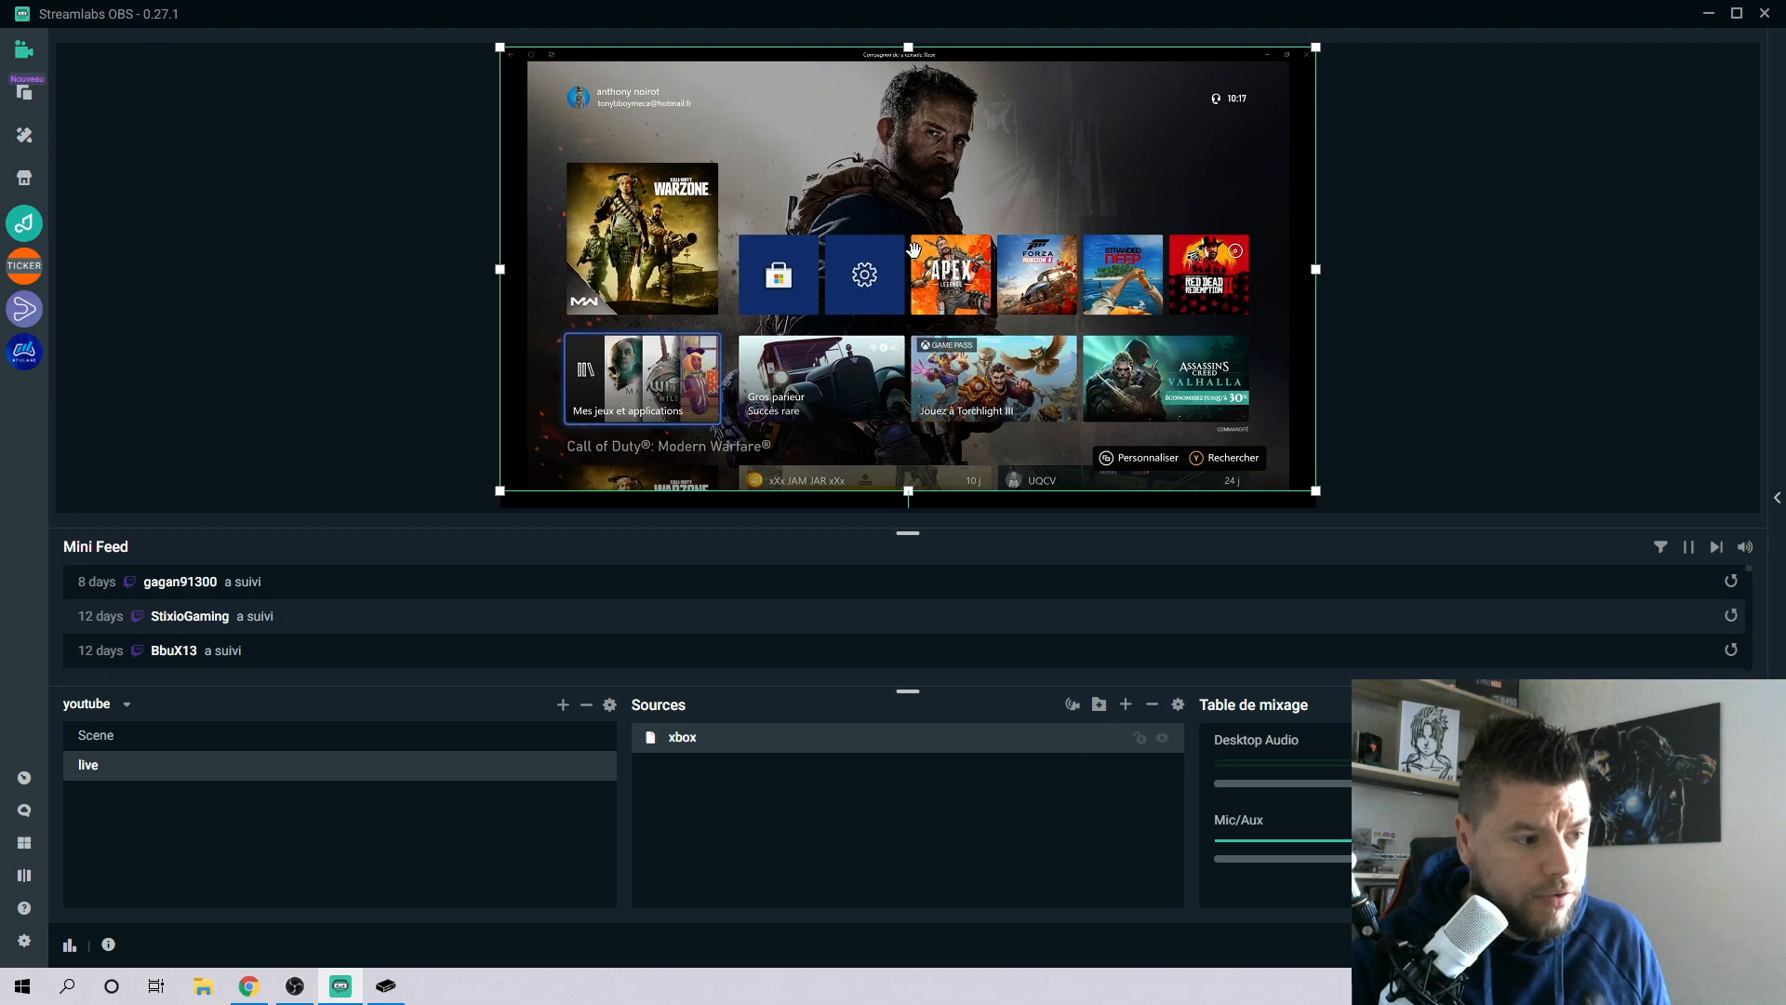
Enlarge and reposition the xbox source so the console picture fills the canvas and the window's title bar and black borders fall outside
{"action": "mouse_move", "coordinate": [935, 223]}
{"action": "left_mouse_down"}
{"action": "mouse_move", "coordinate": [935, 260]}
{"action": "mouse_move", "coordinate": [930, 226]}
{"action": "mouse_move", "coordinate": [969, 228]}
{"action": "mouse_move", "coordinate": [937, 222]}
{"action": "left_mouse_up"}
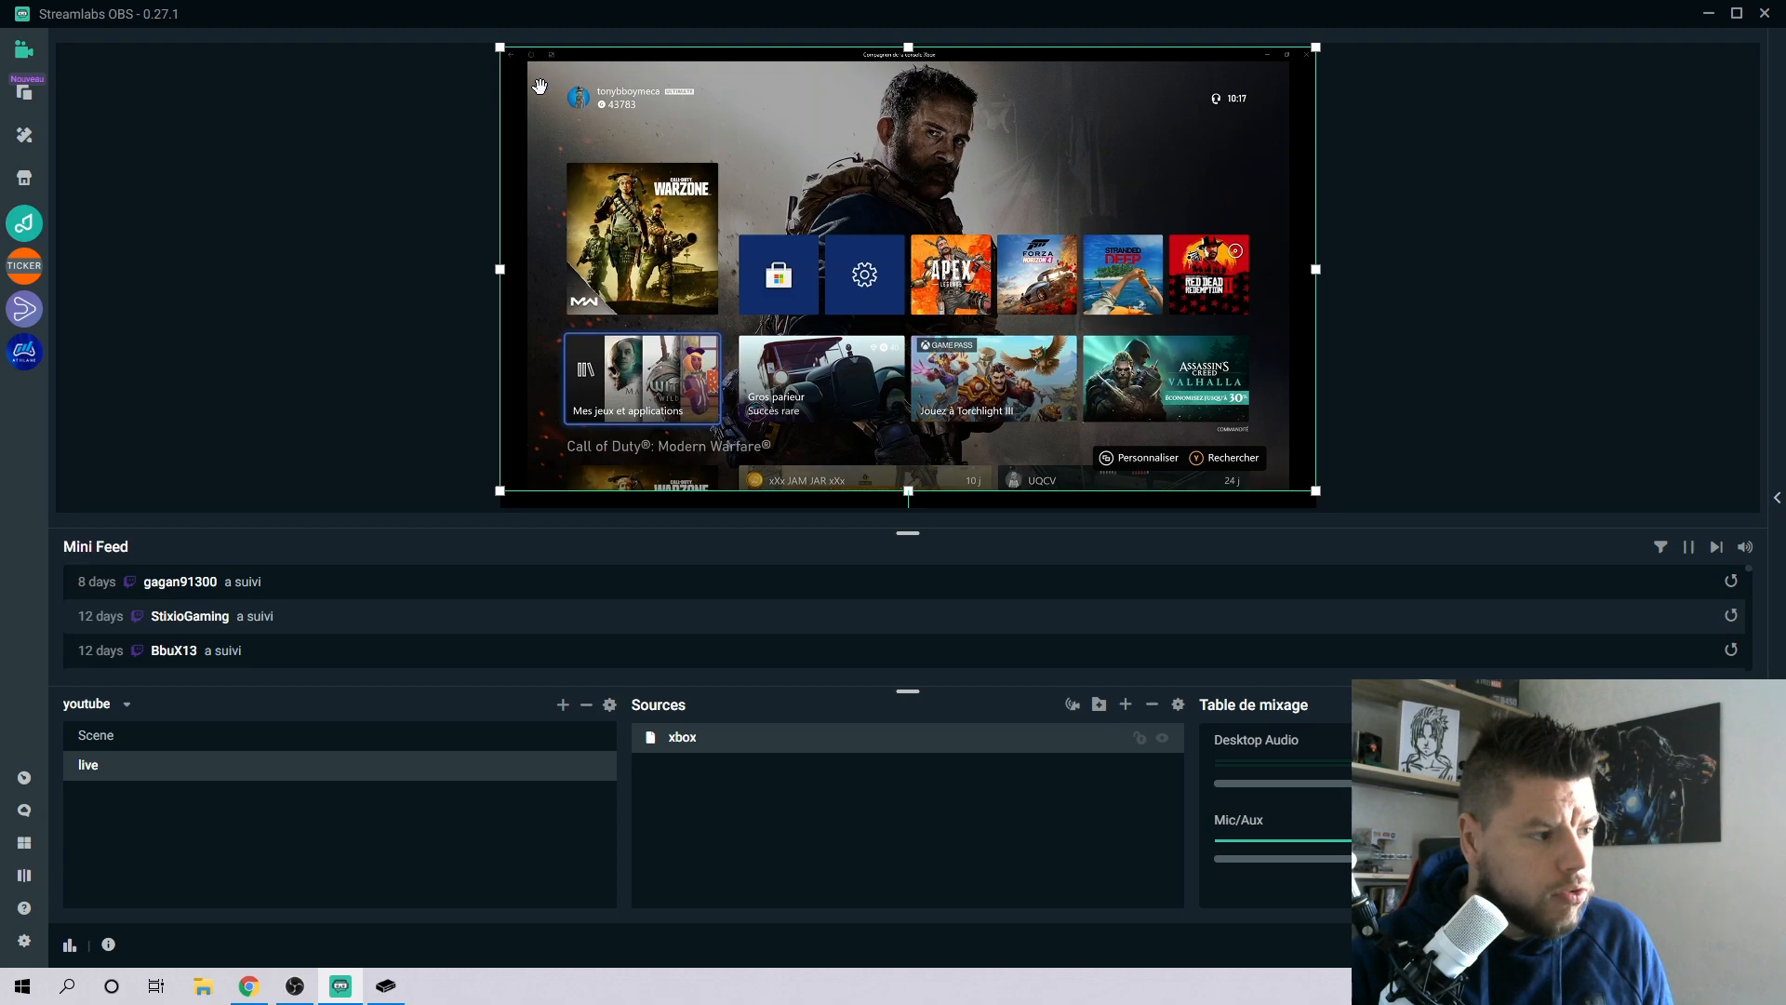
{"action": "left_click_drag", "start_coordinate": [500, 46], "coordinate": [470, 33]}
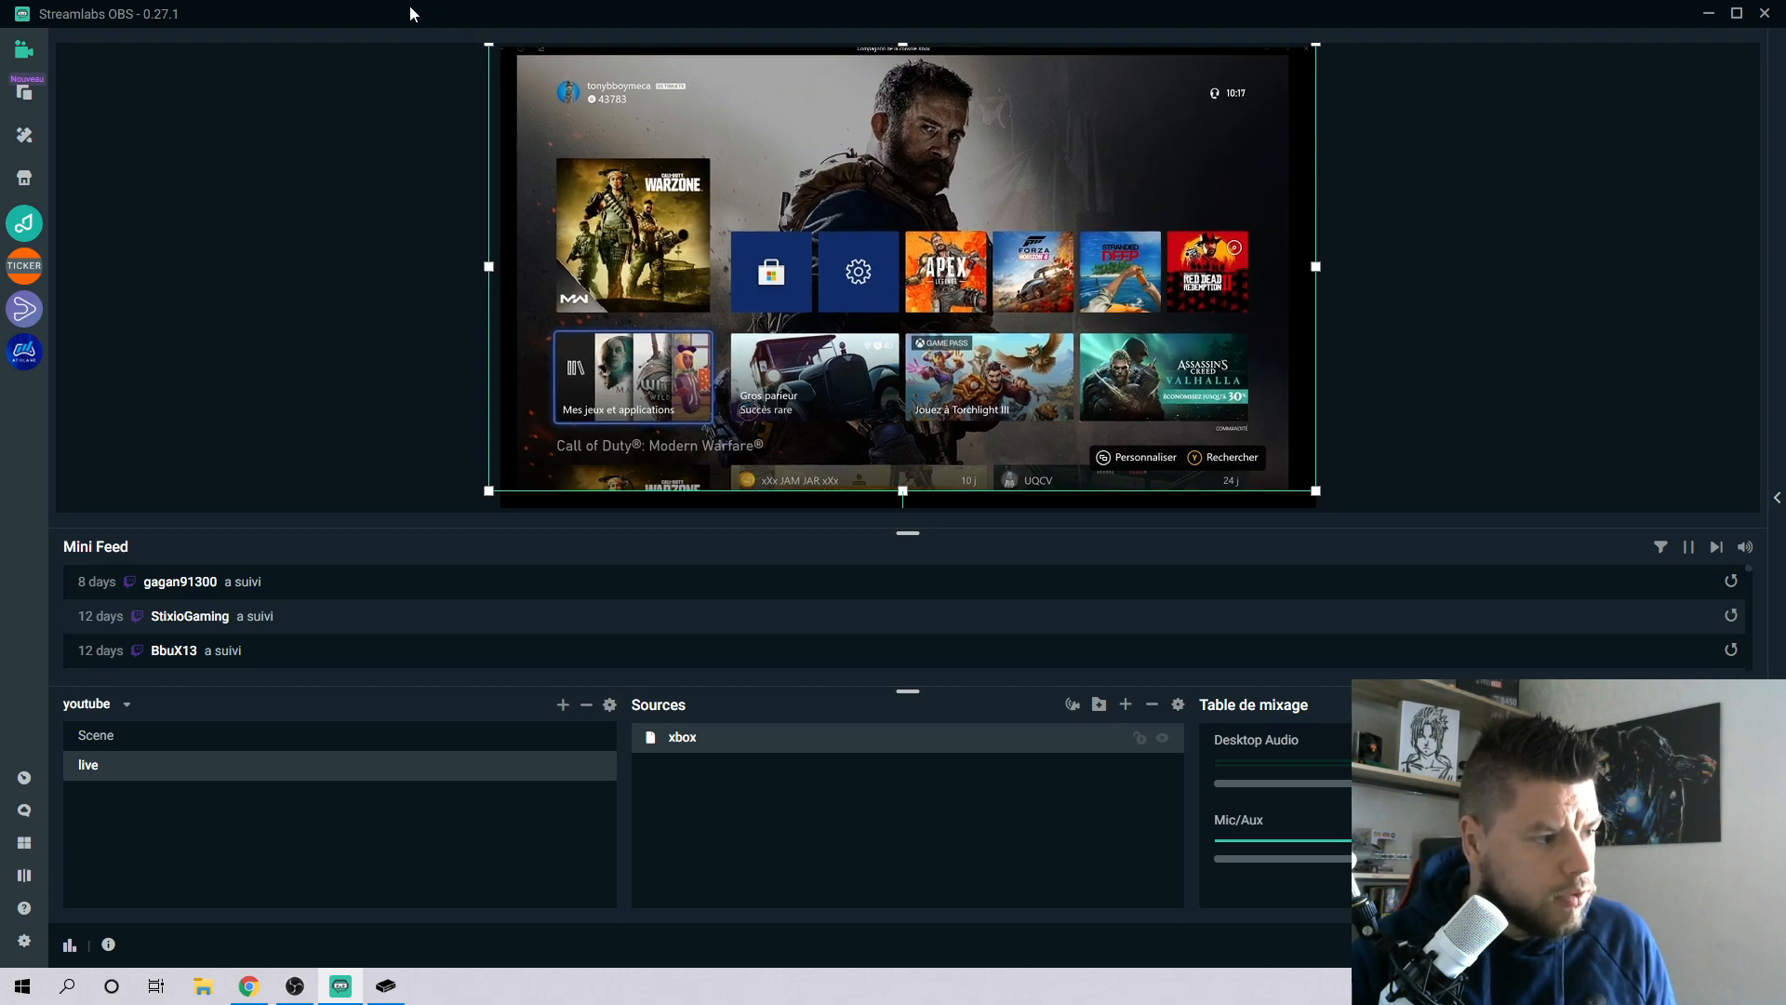
{"action": "left_click_drag", "start_coordinate": [1310, 488], "coordinate": [1353, 516]}
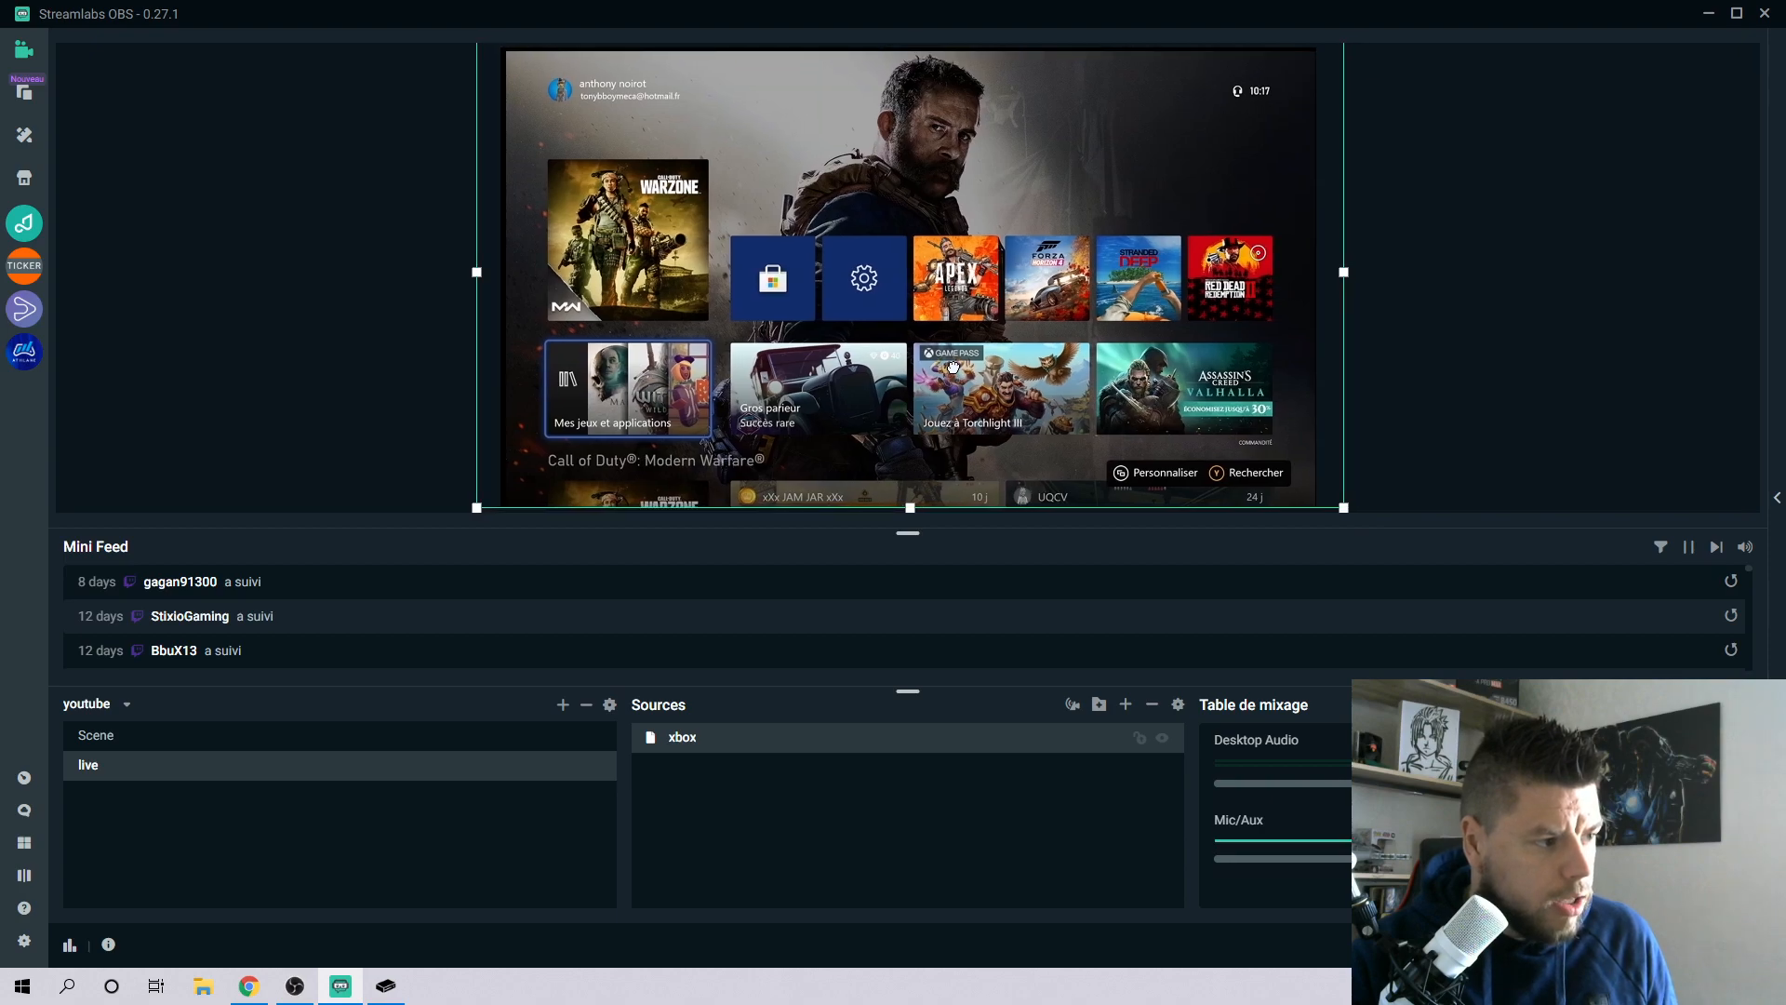
{"action": "left_click_drag", "start_coordinate": [684, 330], "coordinate": [644, 311]}
{"action": "left_click_drag", "start_coordinate": [1082, 372], "coordinate": [1054, 344]}
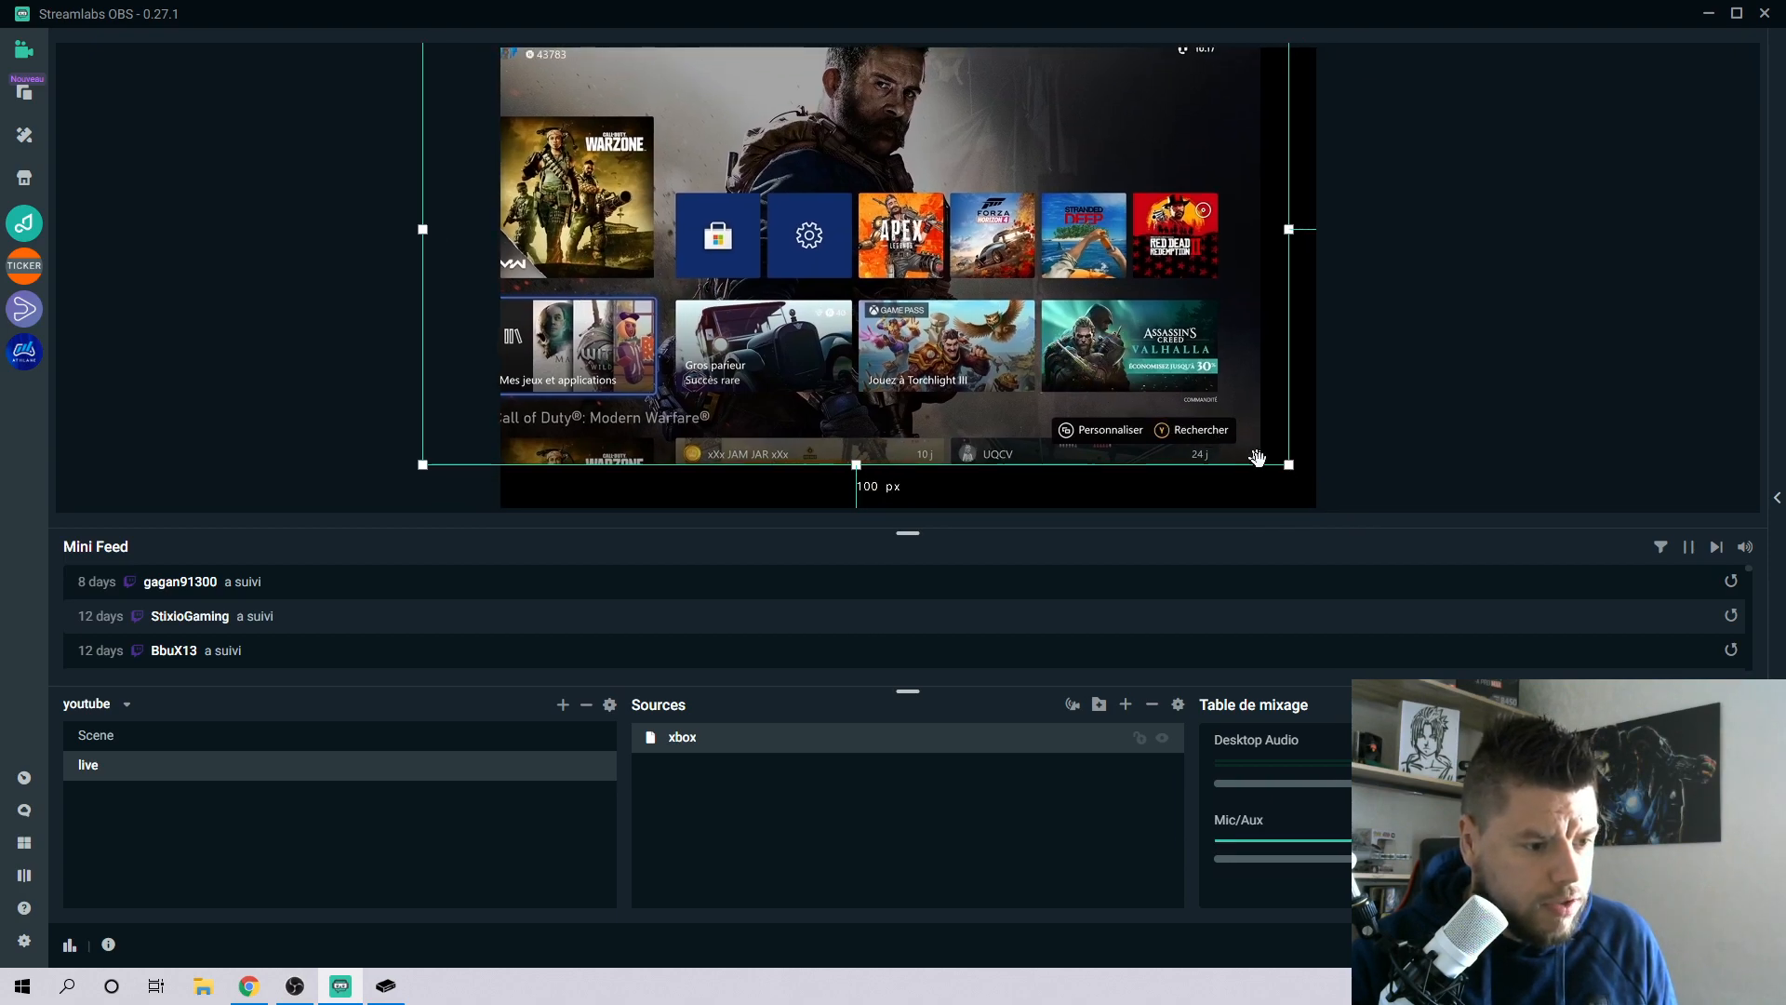
{"action": "left_click_drag", "start_coordinate": [1284, 462], "coordinate": [1310, 477]}
{"action": "left_click_drag", "start_coordinate": [1167, 410], "coordinate": [1201, 441]}
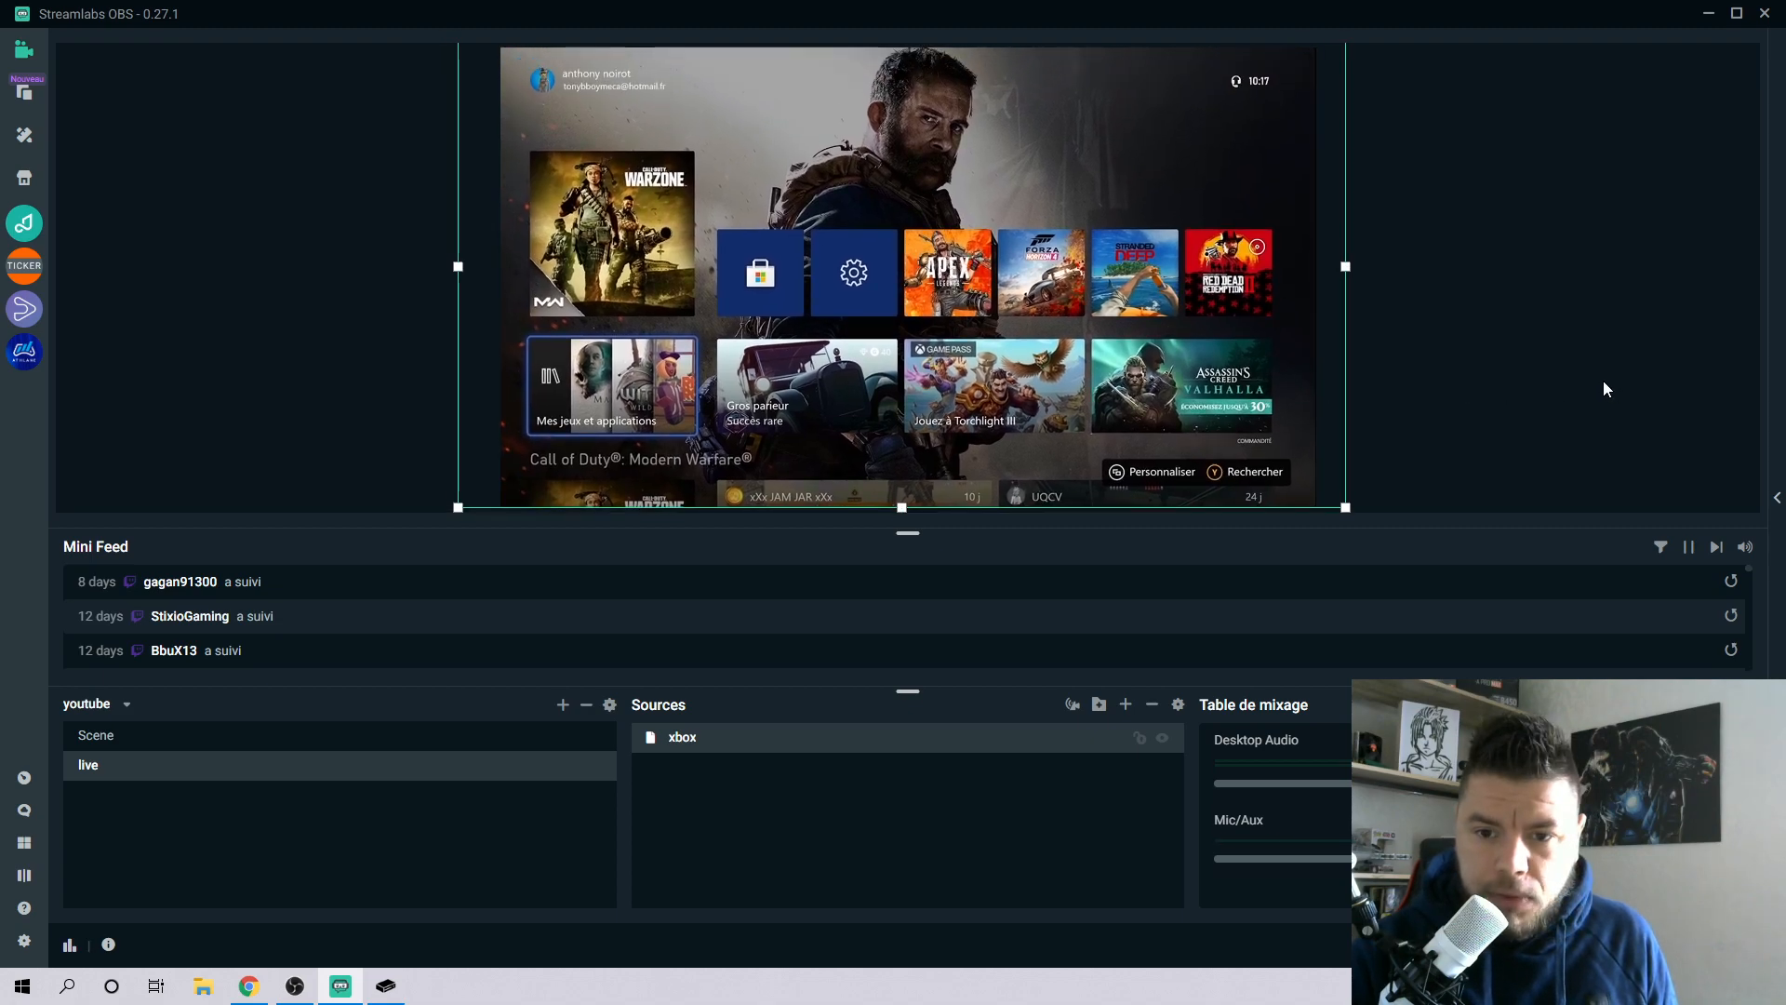
Lock the xbox source in the live scene so it cannot be moved, and deselect it in the preview
{"action": "left_click", "coordinate": [1553, 364]}
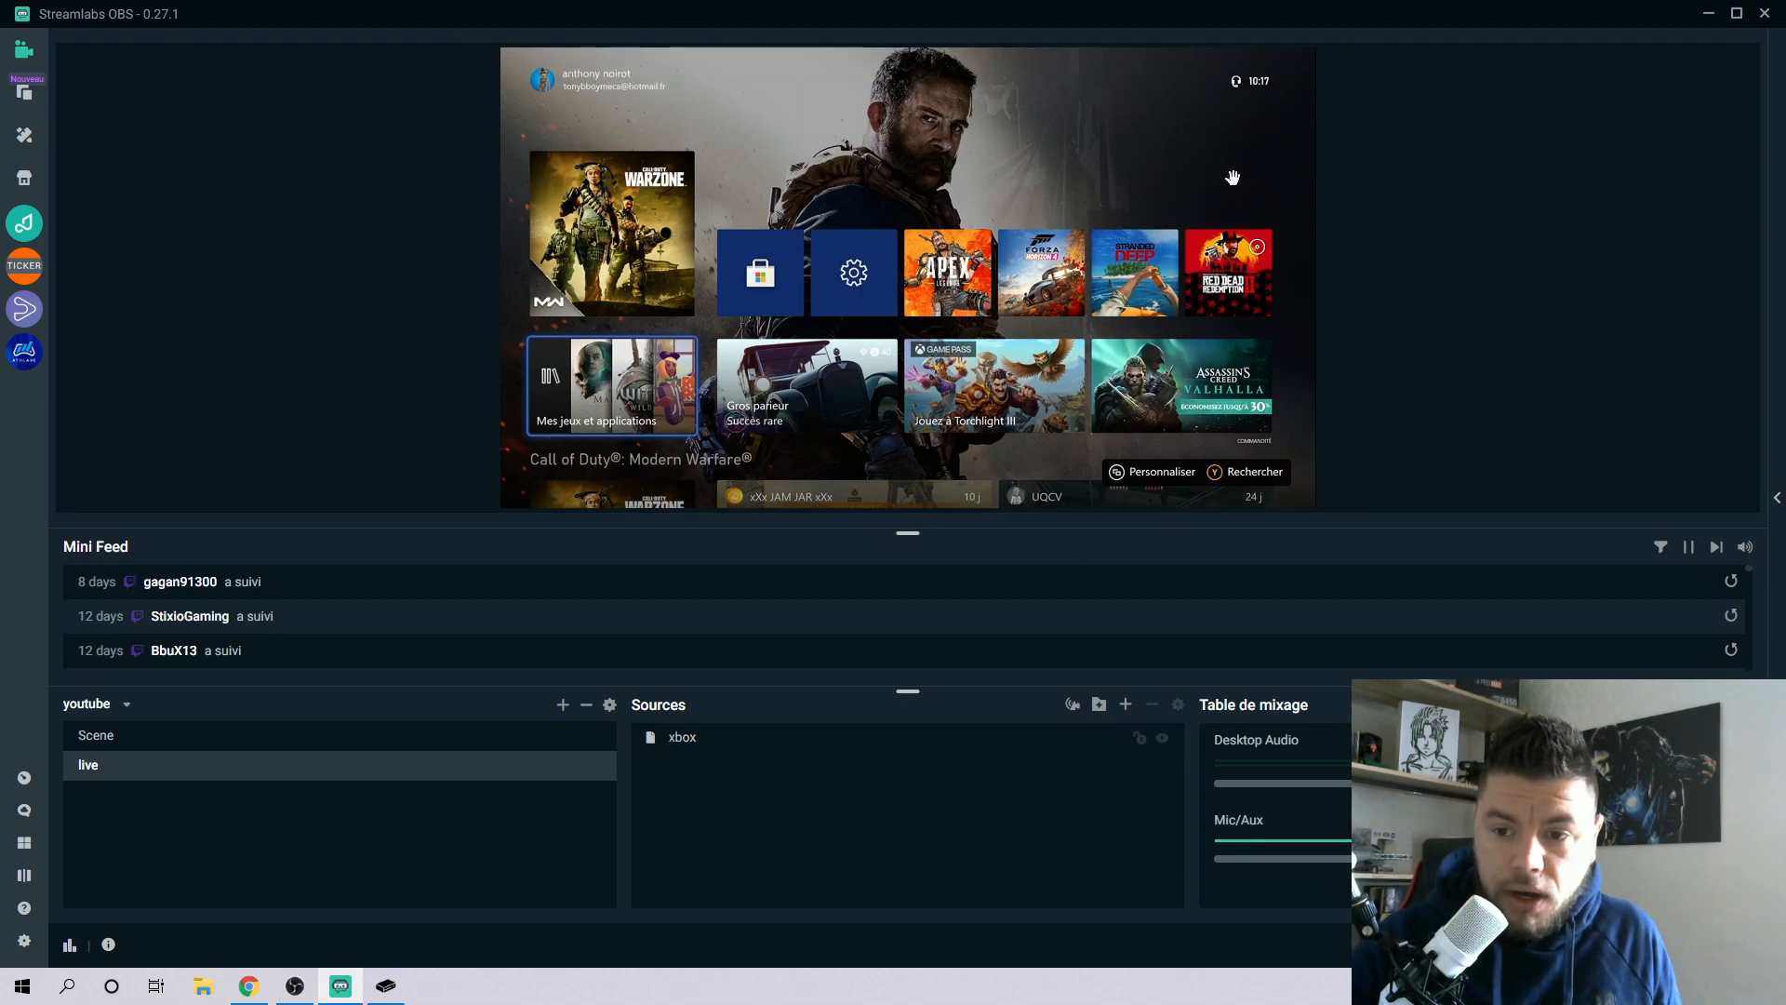
{"action": "left_click", "coordinate": [1140, 744]}
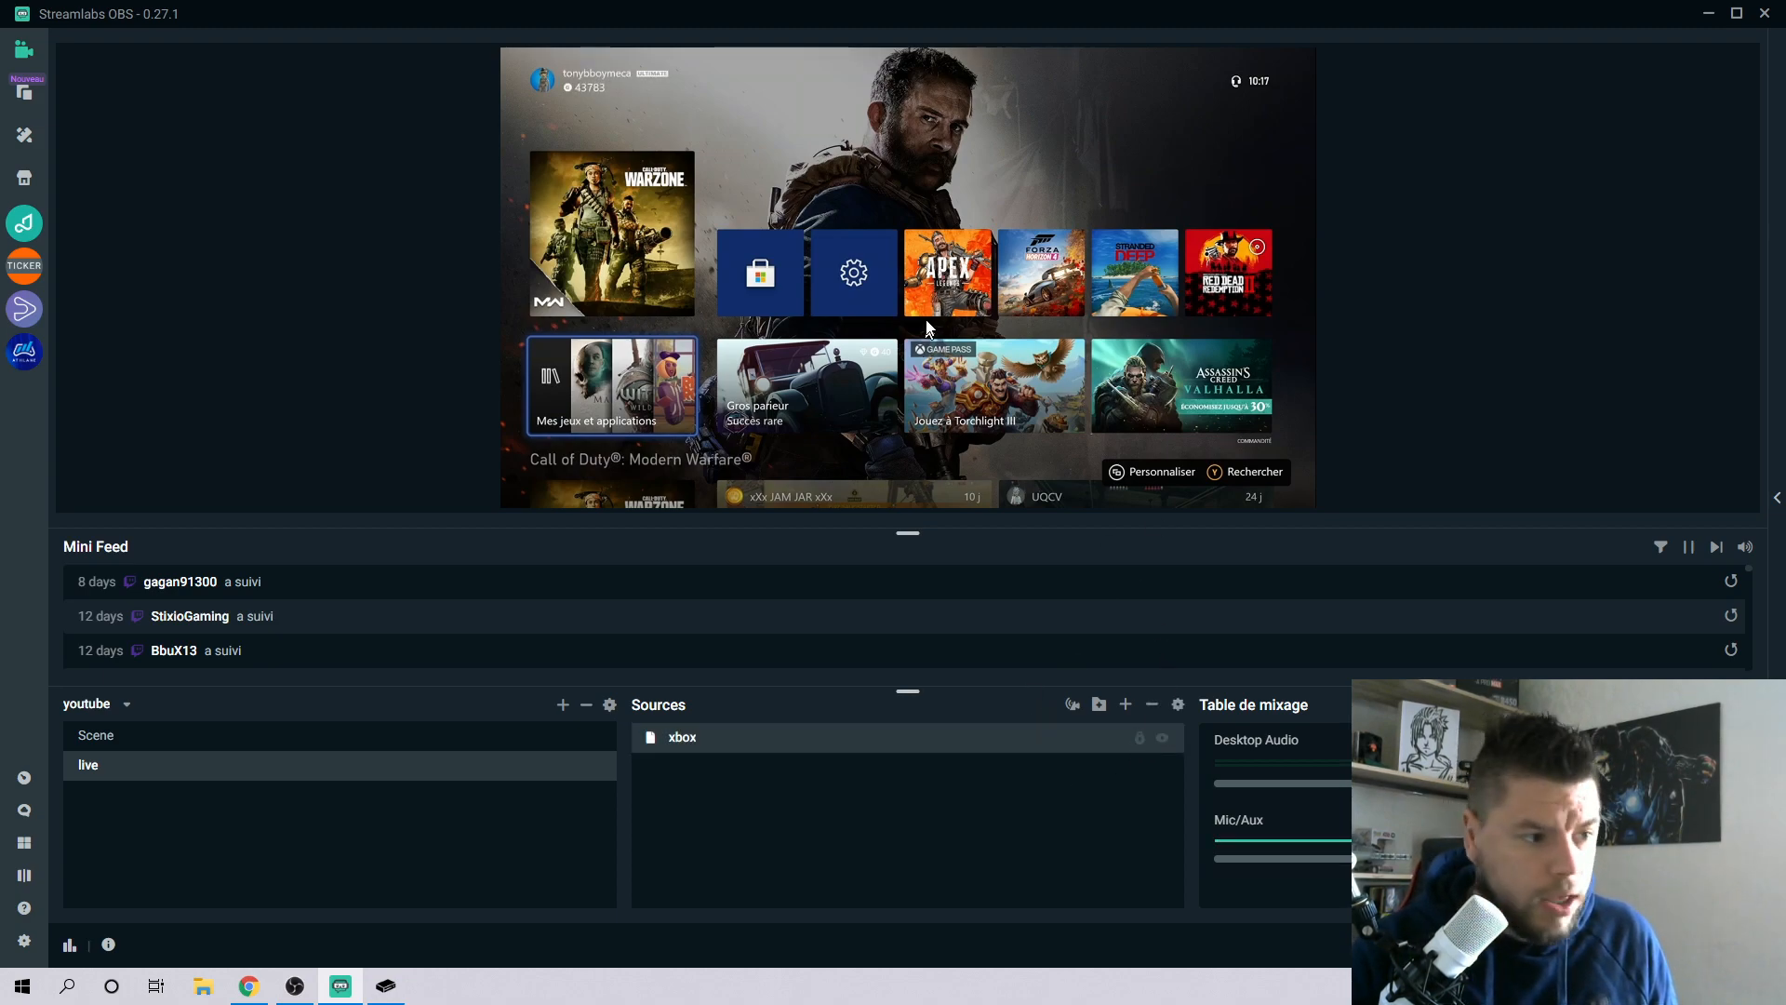
{"action": "left_click", "coordinate": [1081, 287]}
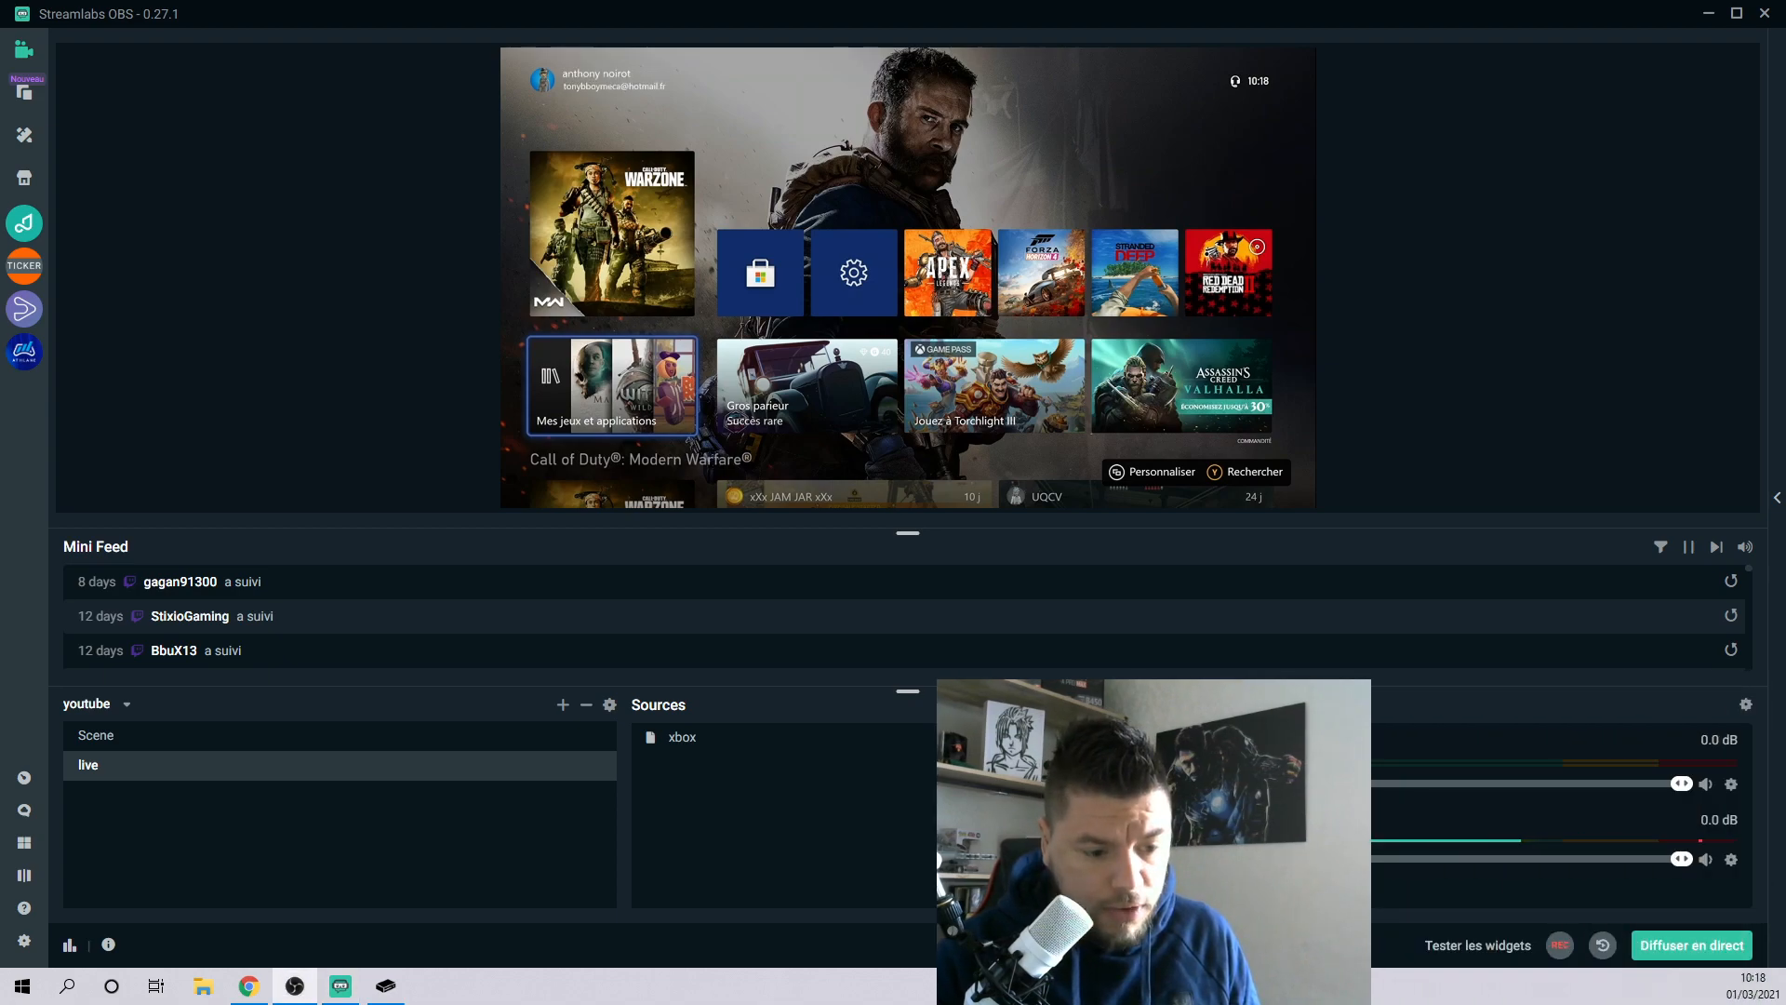
Review the Diffuser en direct window's stream destinations, title and Twitch game, and close it without going live
{"action": "left_click", "coordinate": [1702, 946]}
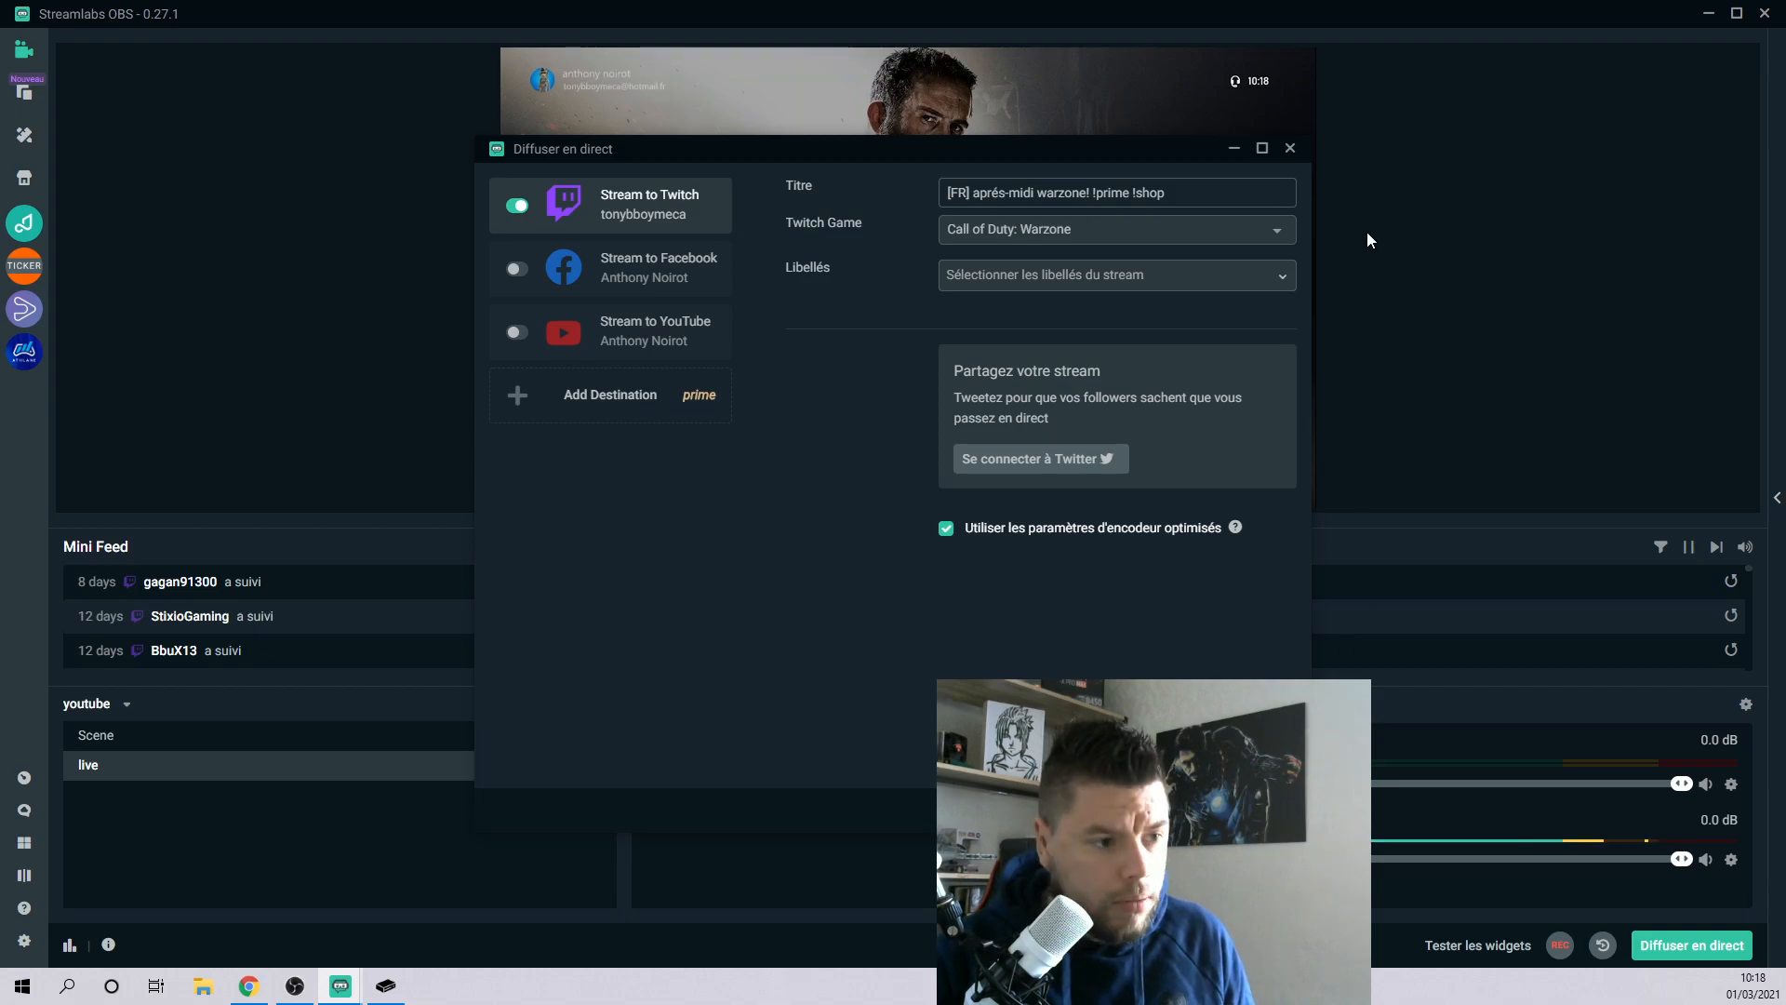
{"action": "left_click", "coordinate": [1289, 151]}
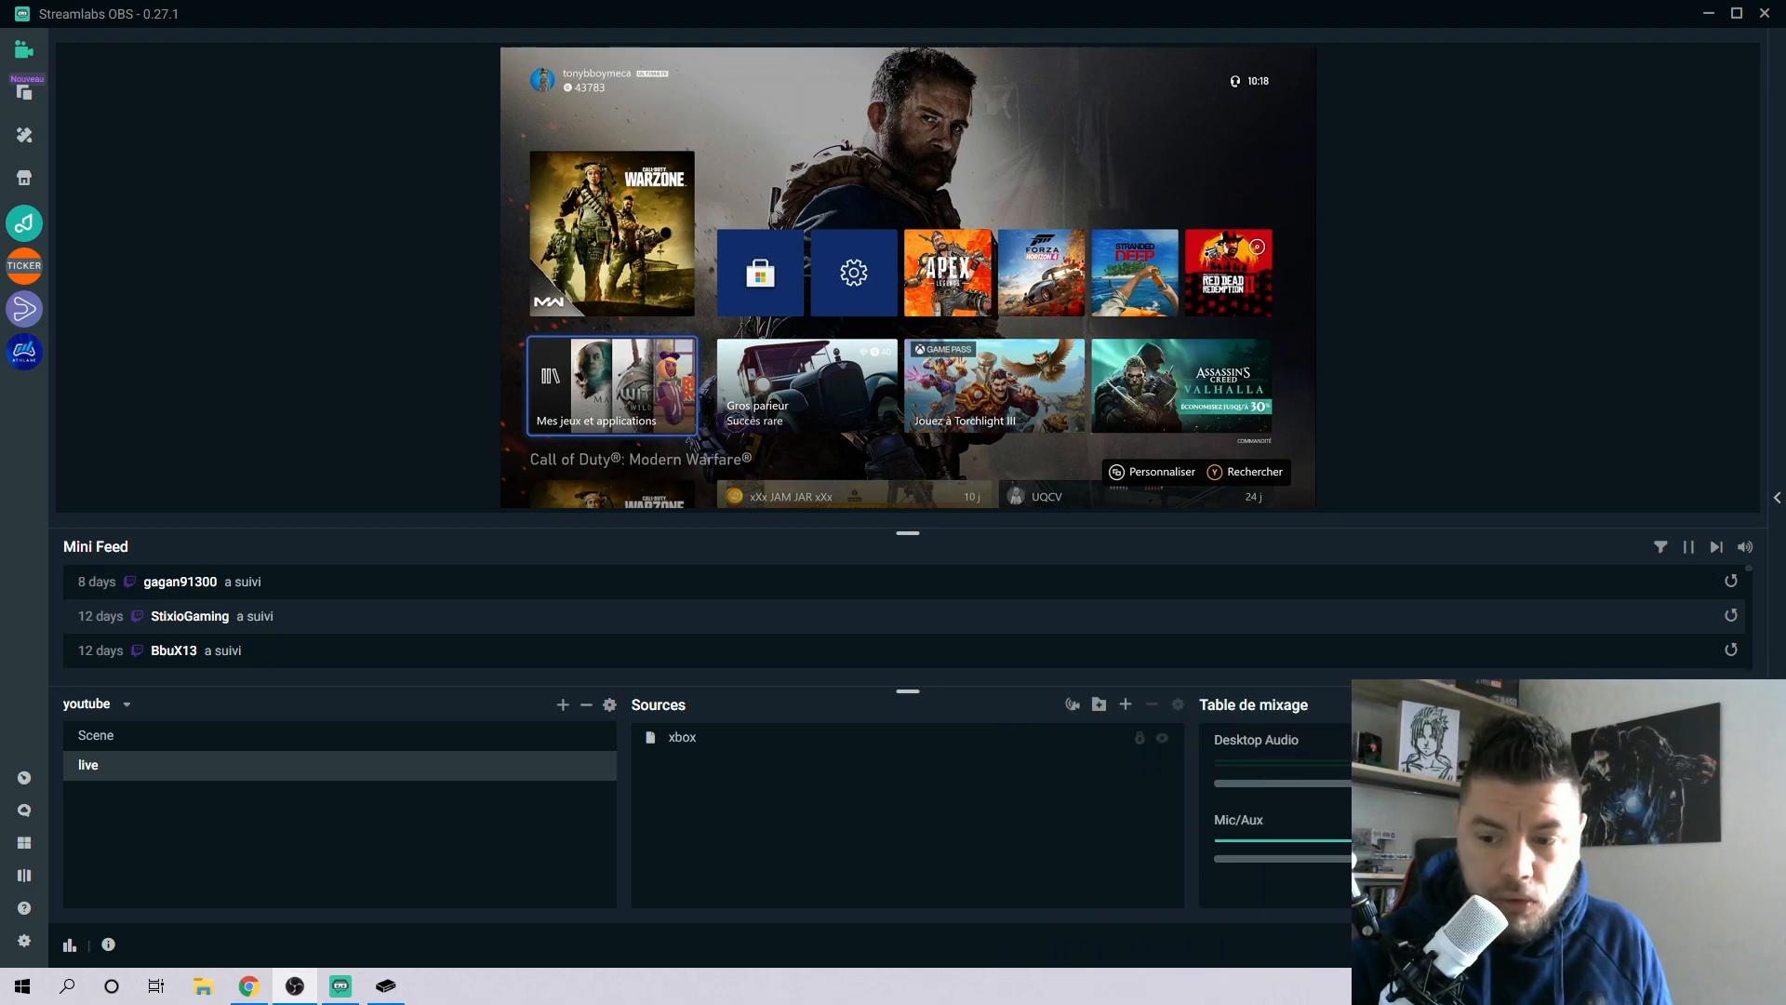
View the description of the Boîte d'alerte widget among the available sources and close the window without adding it
{"action": "left_click", "coordinate": [1125, 704]}
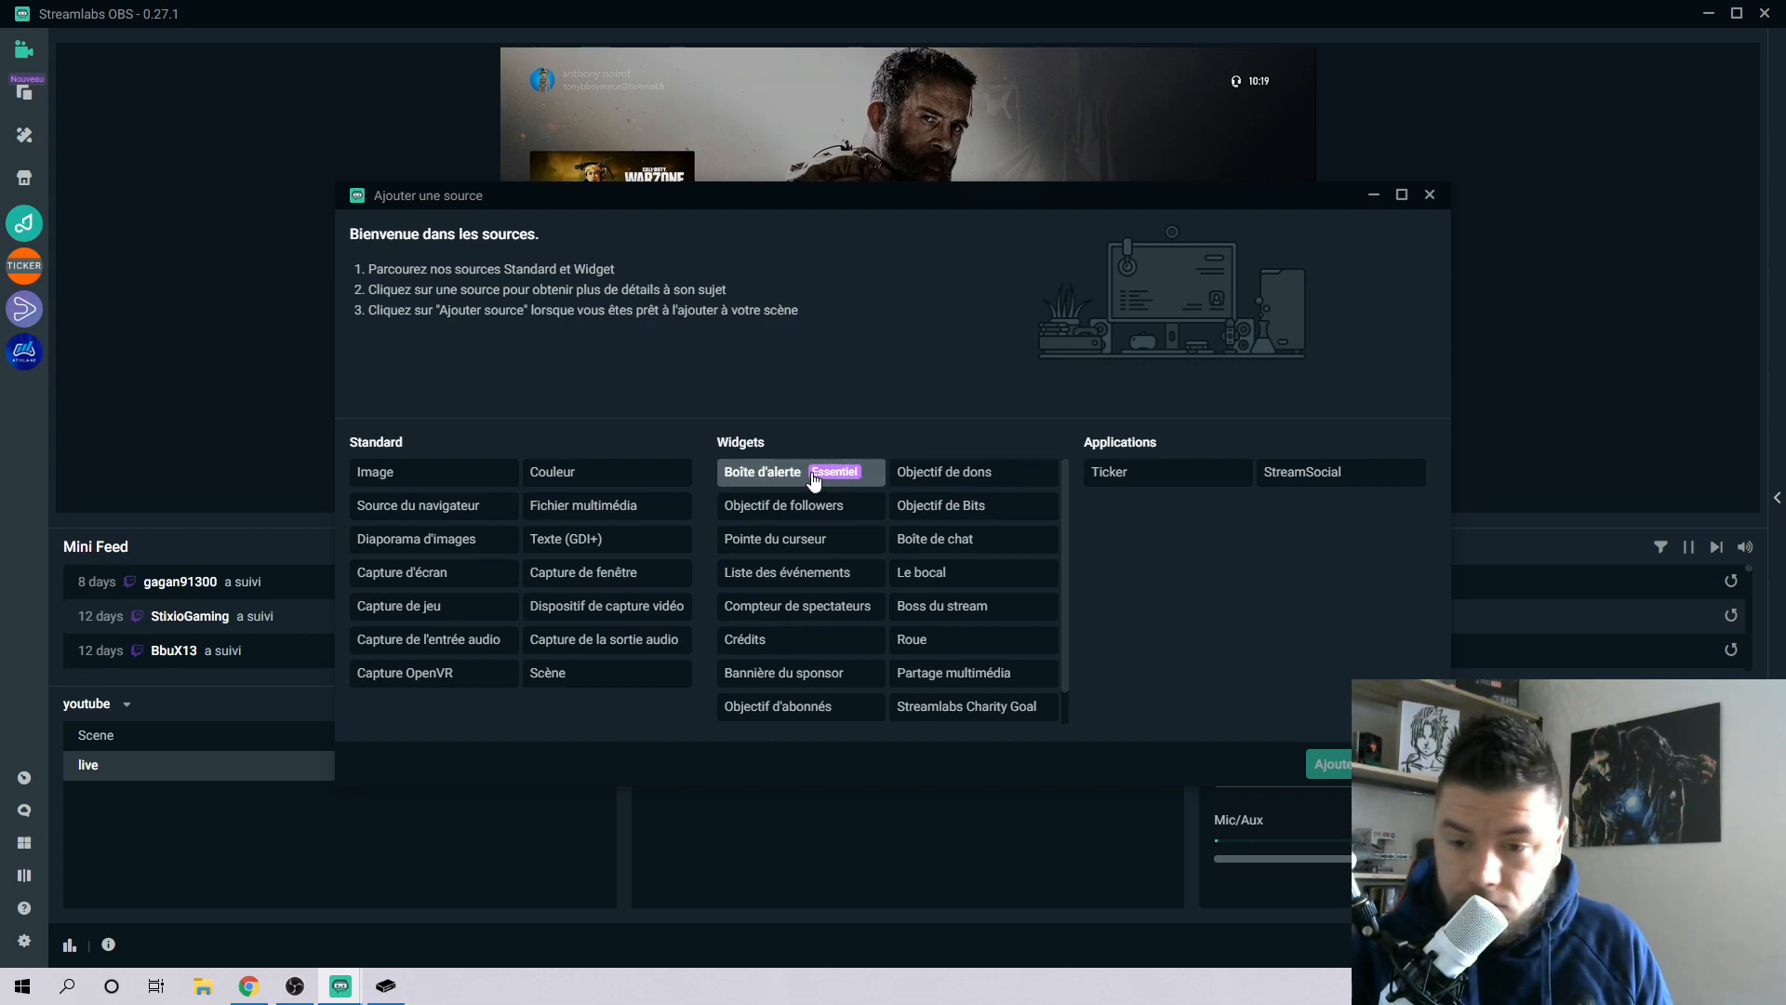
{"action": "left_click", "coordinate": [814, 480]}
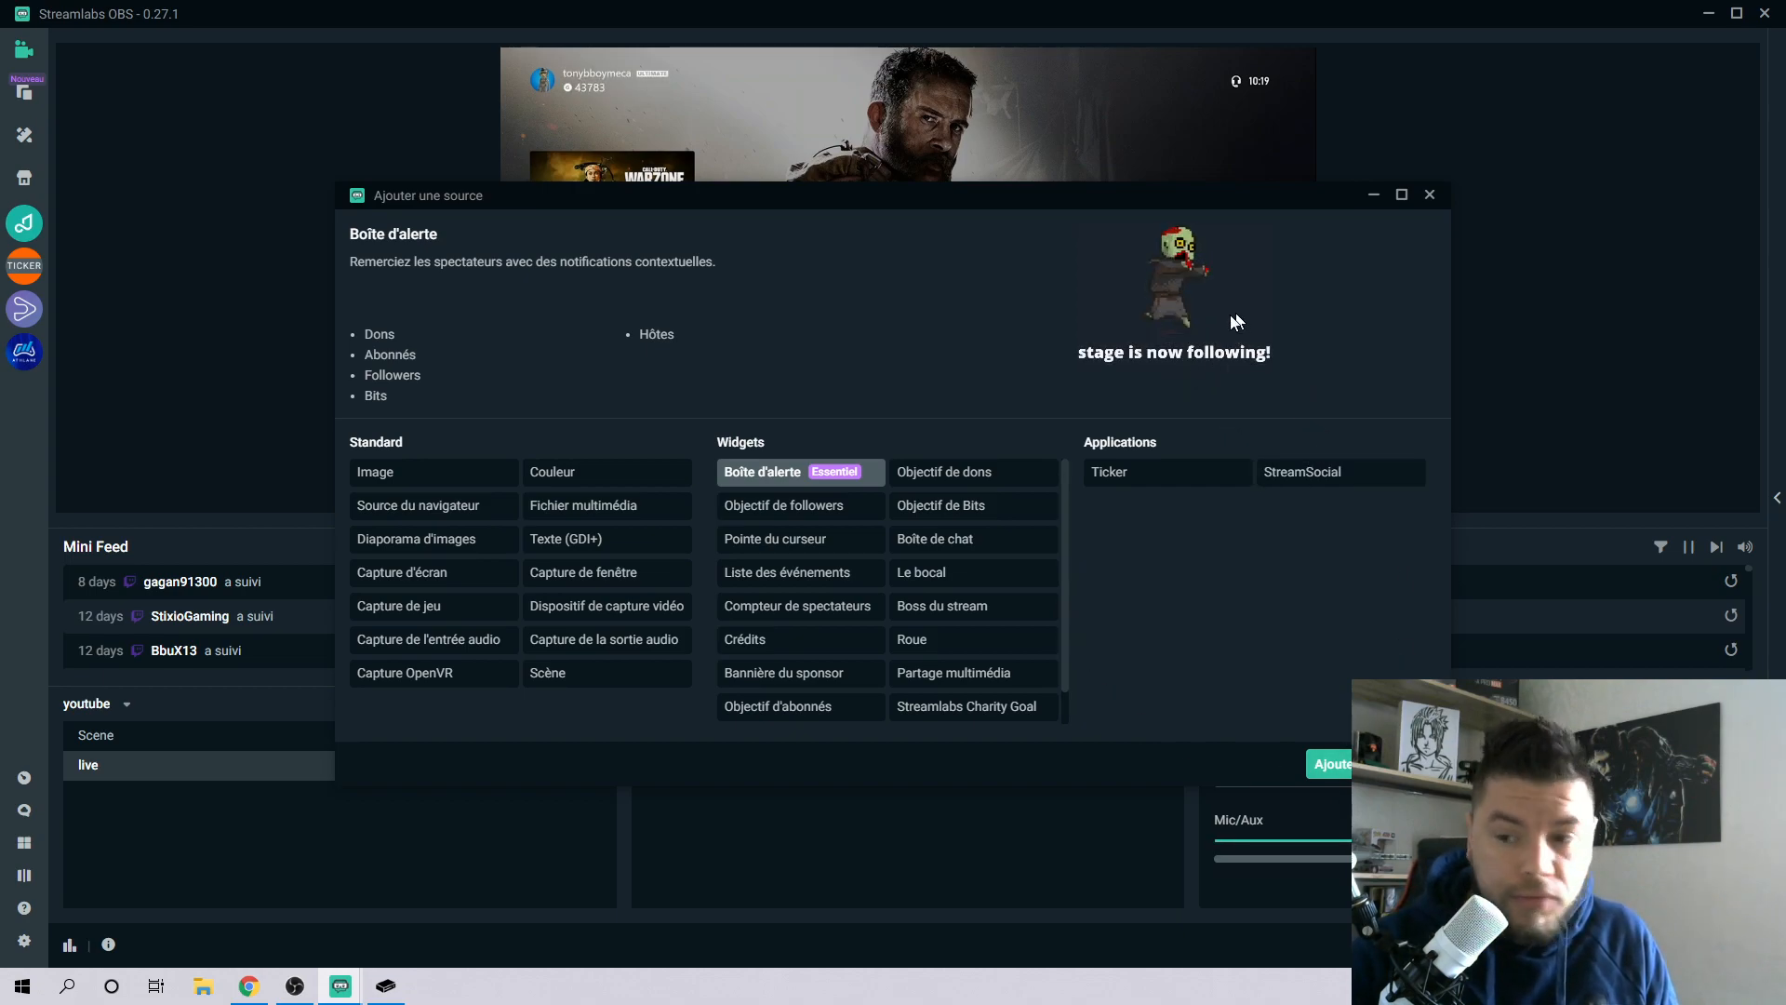
{"action": "left_click", "coordinate": [1430, 196]}
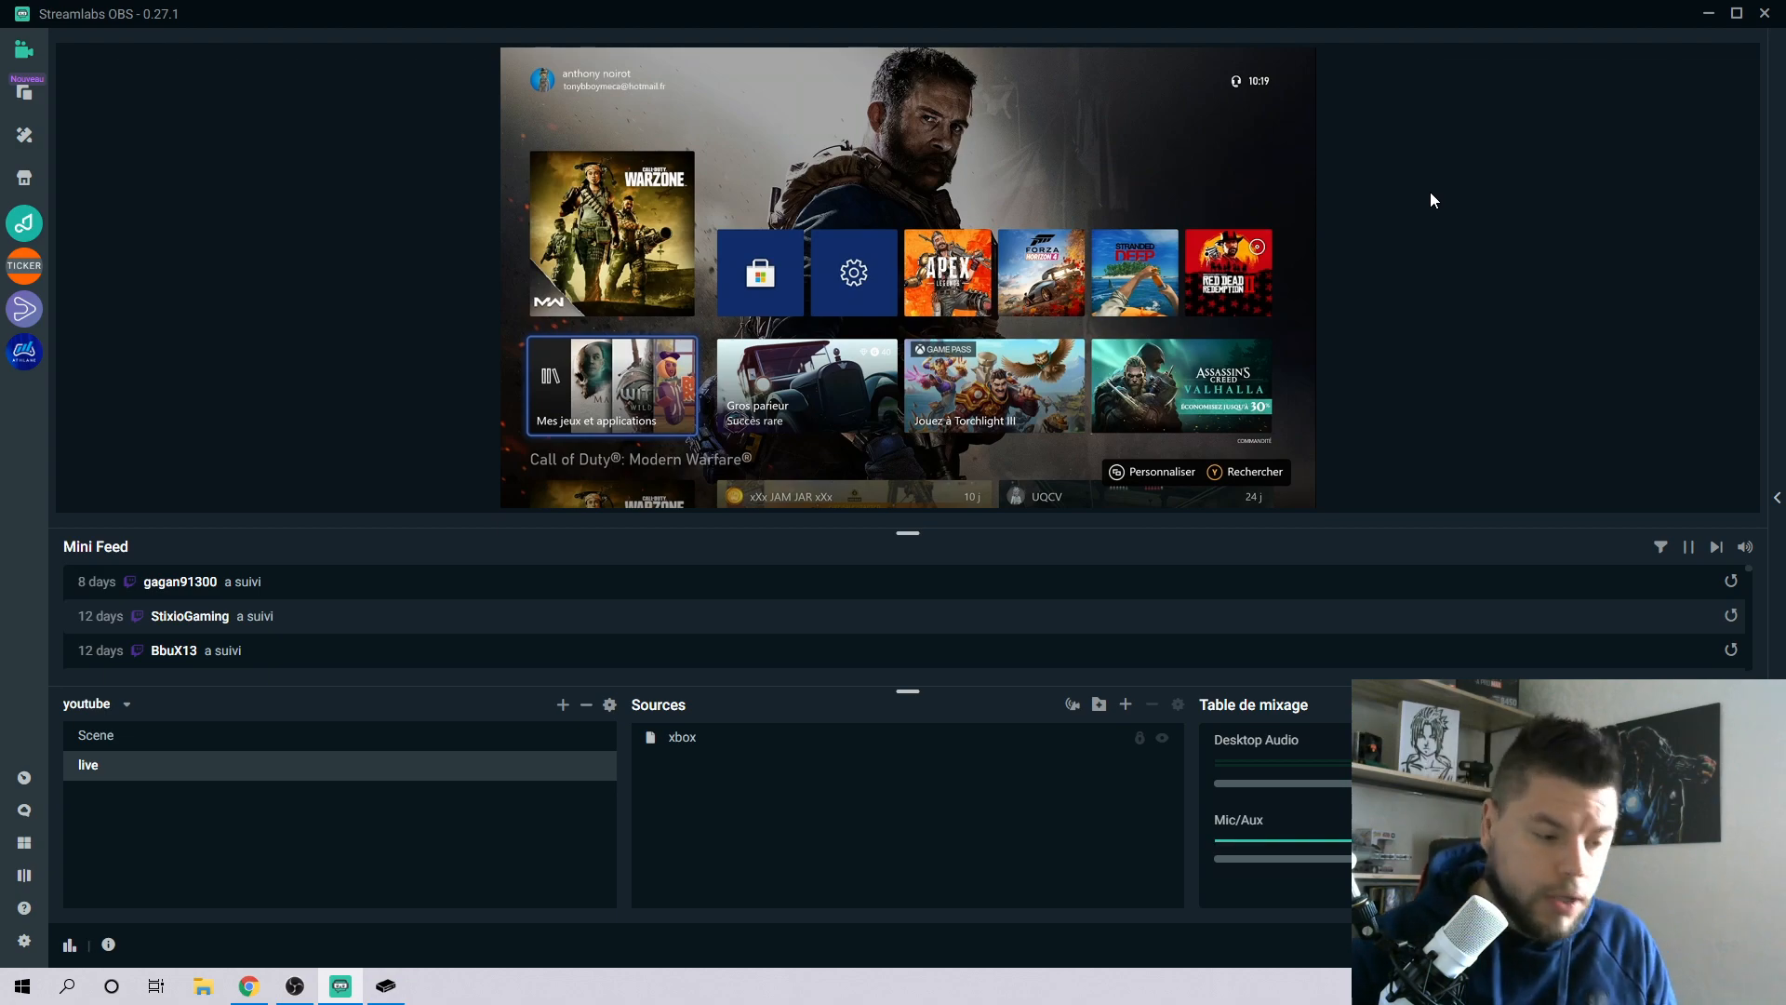
Switch to the Xbox Console Companion, move the console selection to the Gros parieur tile, and check the capture back in Streamlabs OBS
{"action": "left_click", "coordinate": [386, 986]}
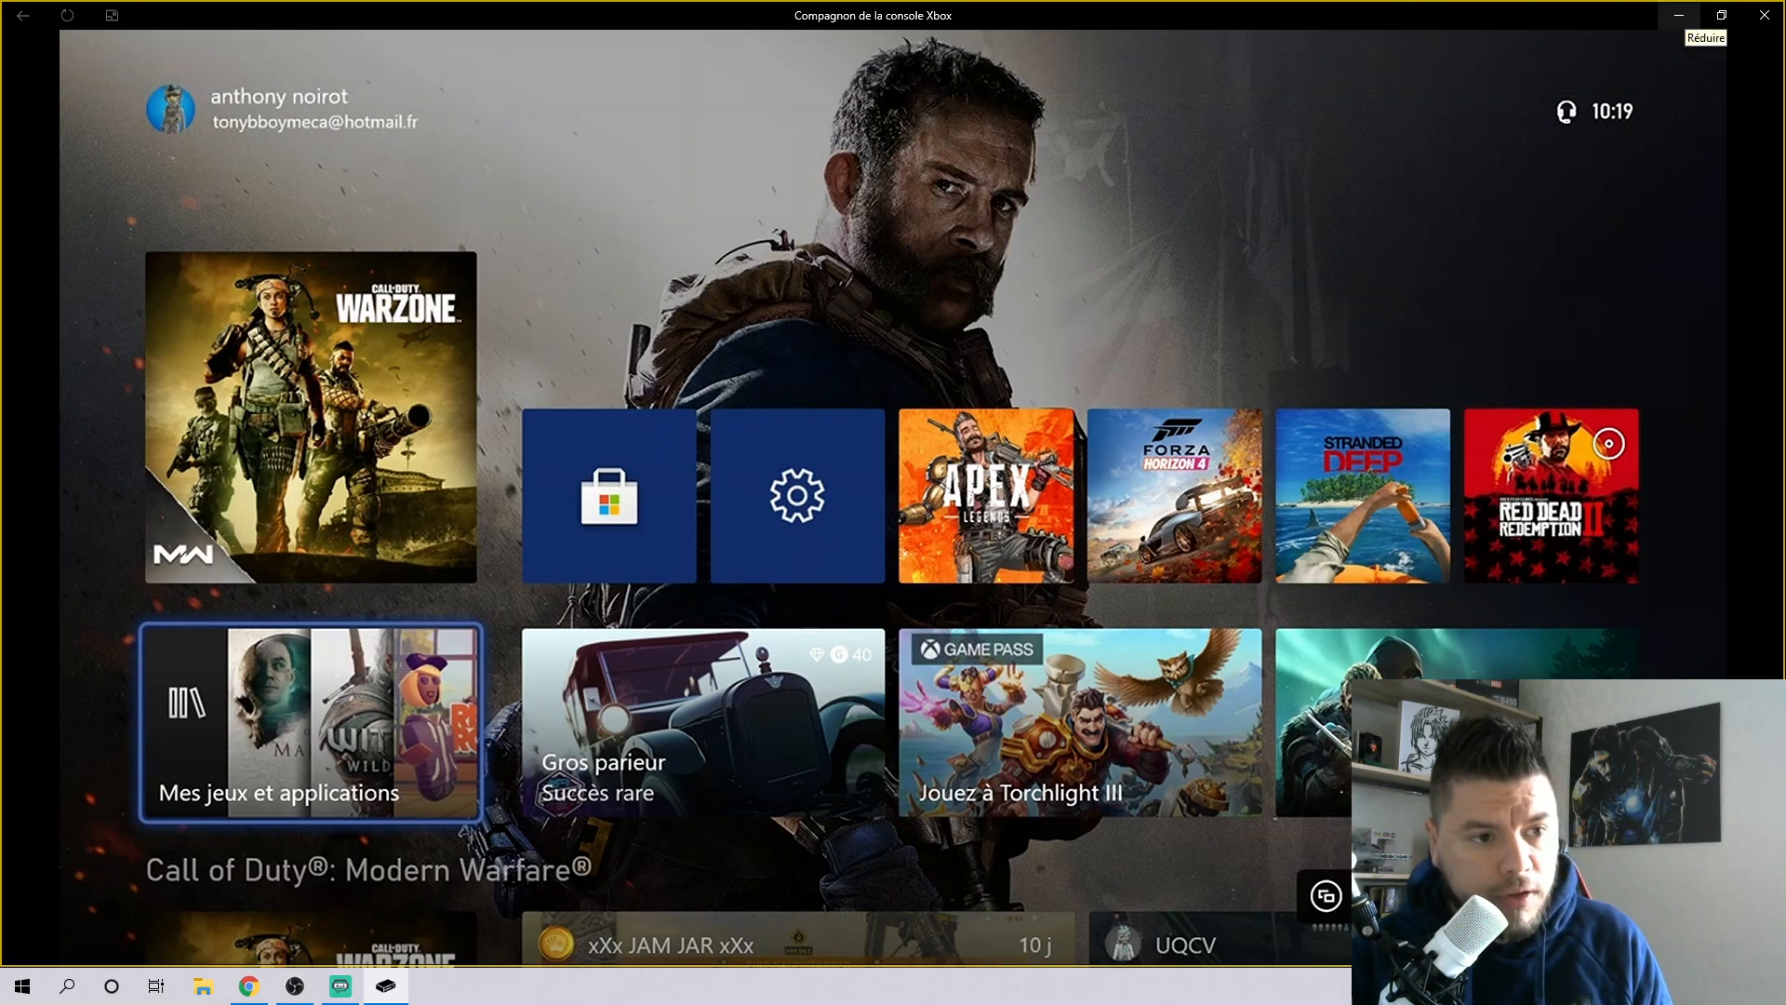
{"action": "left_click", "coordinate": [1680, 14]}
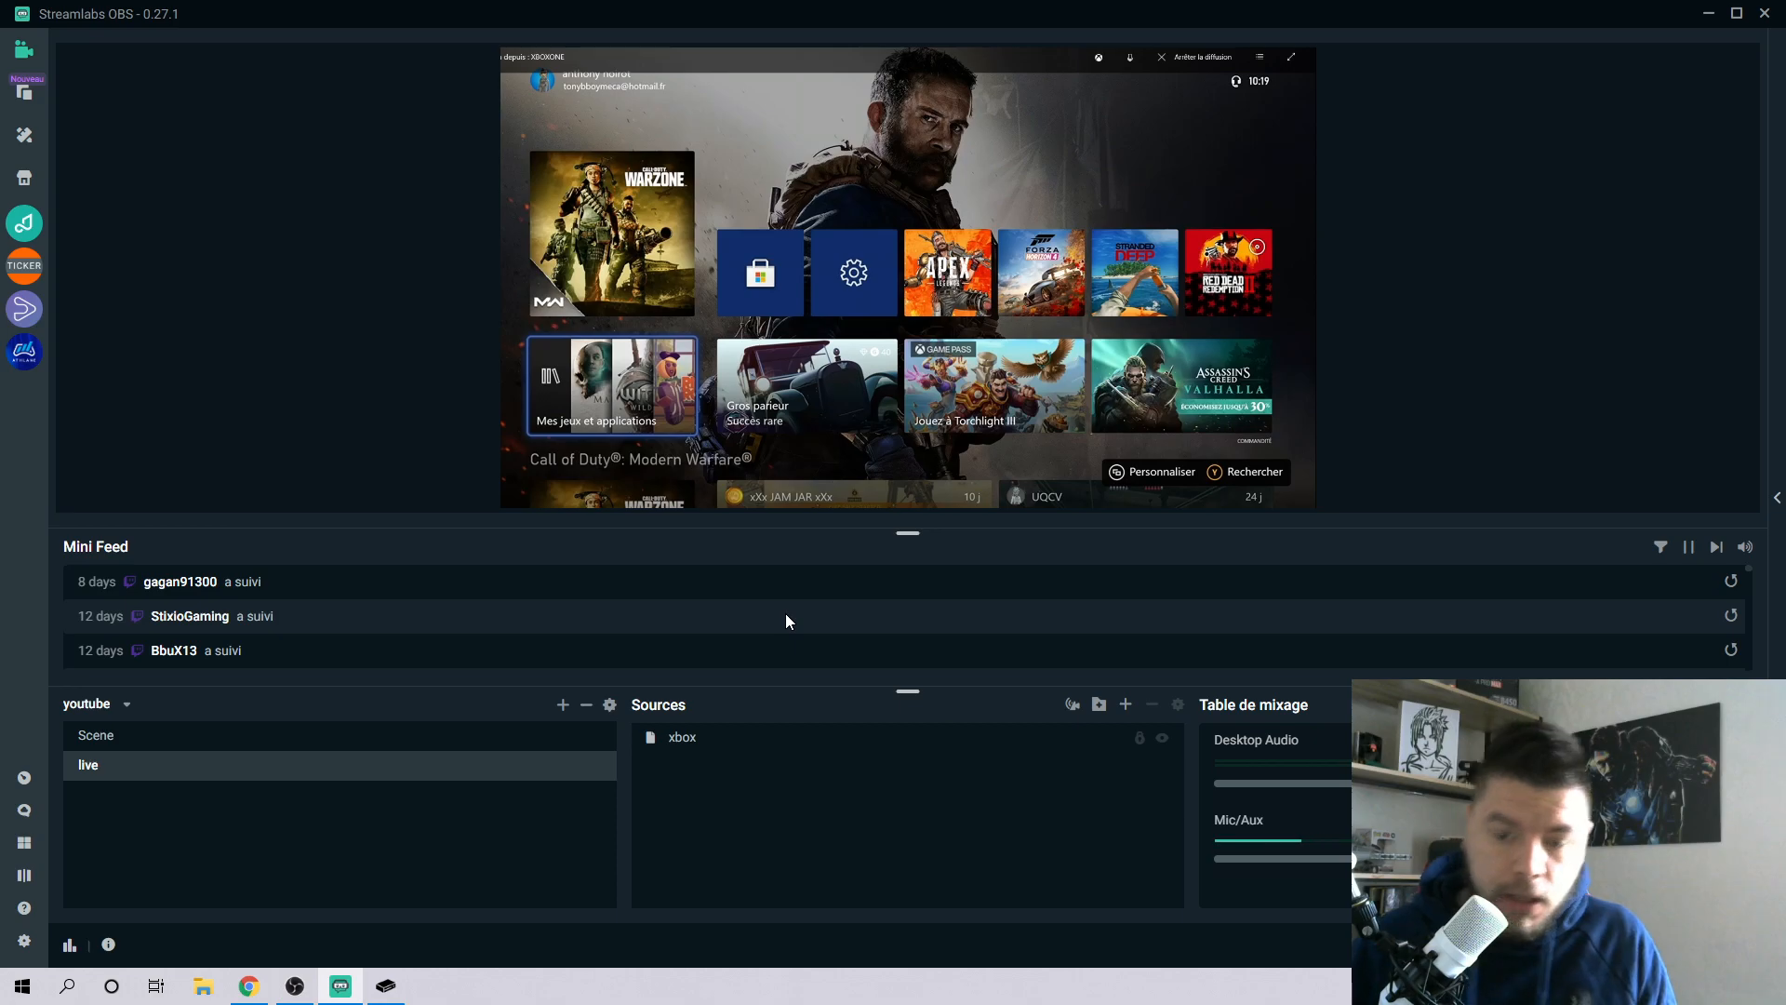
{"action": "left_click", "coordinate": [384, 990]}
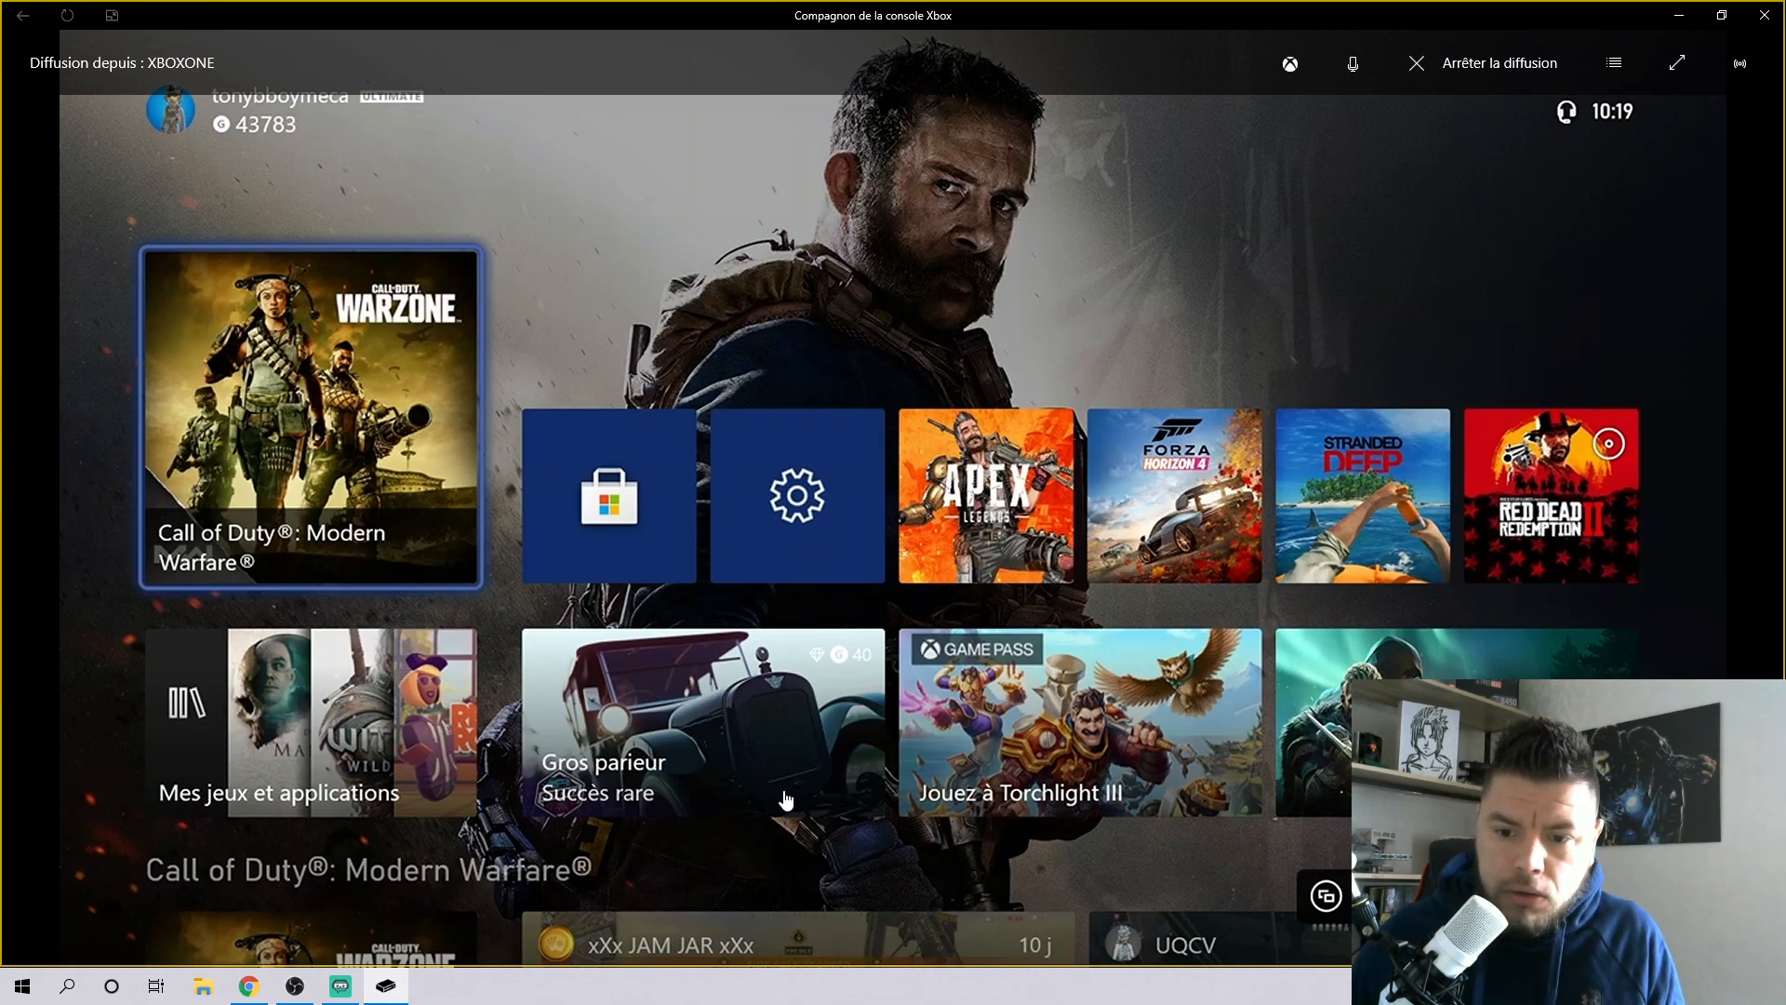
{"action": "key", "text": "Right"}
{"action": "key", "text": "Right"}
{"action": "key", "text": "Down"}
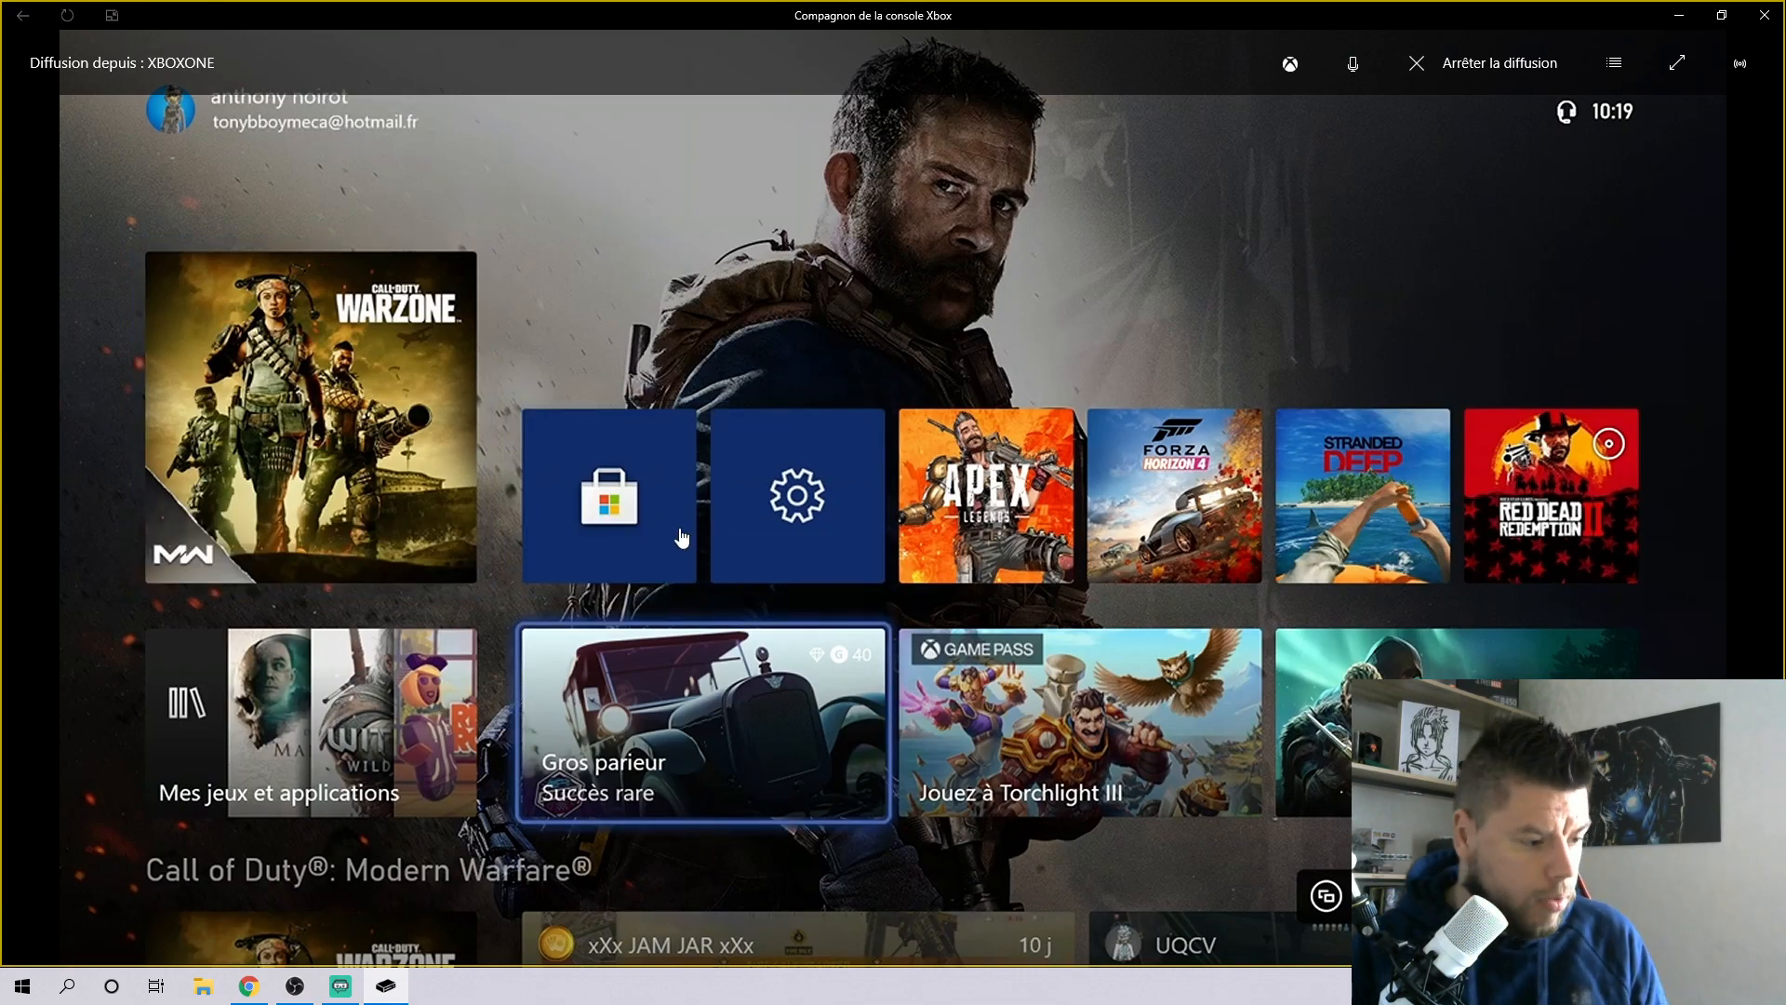
{"action": "left_click", "coordinate": [340, 986]}
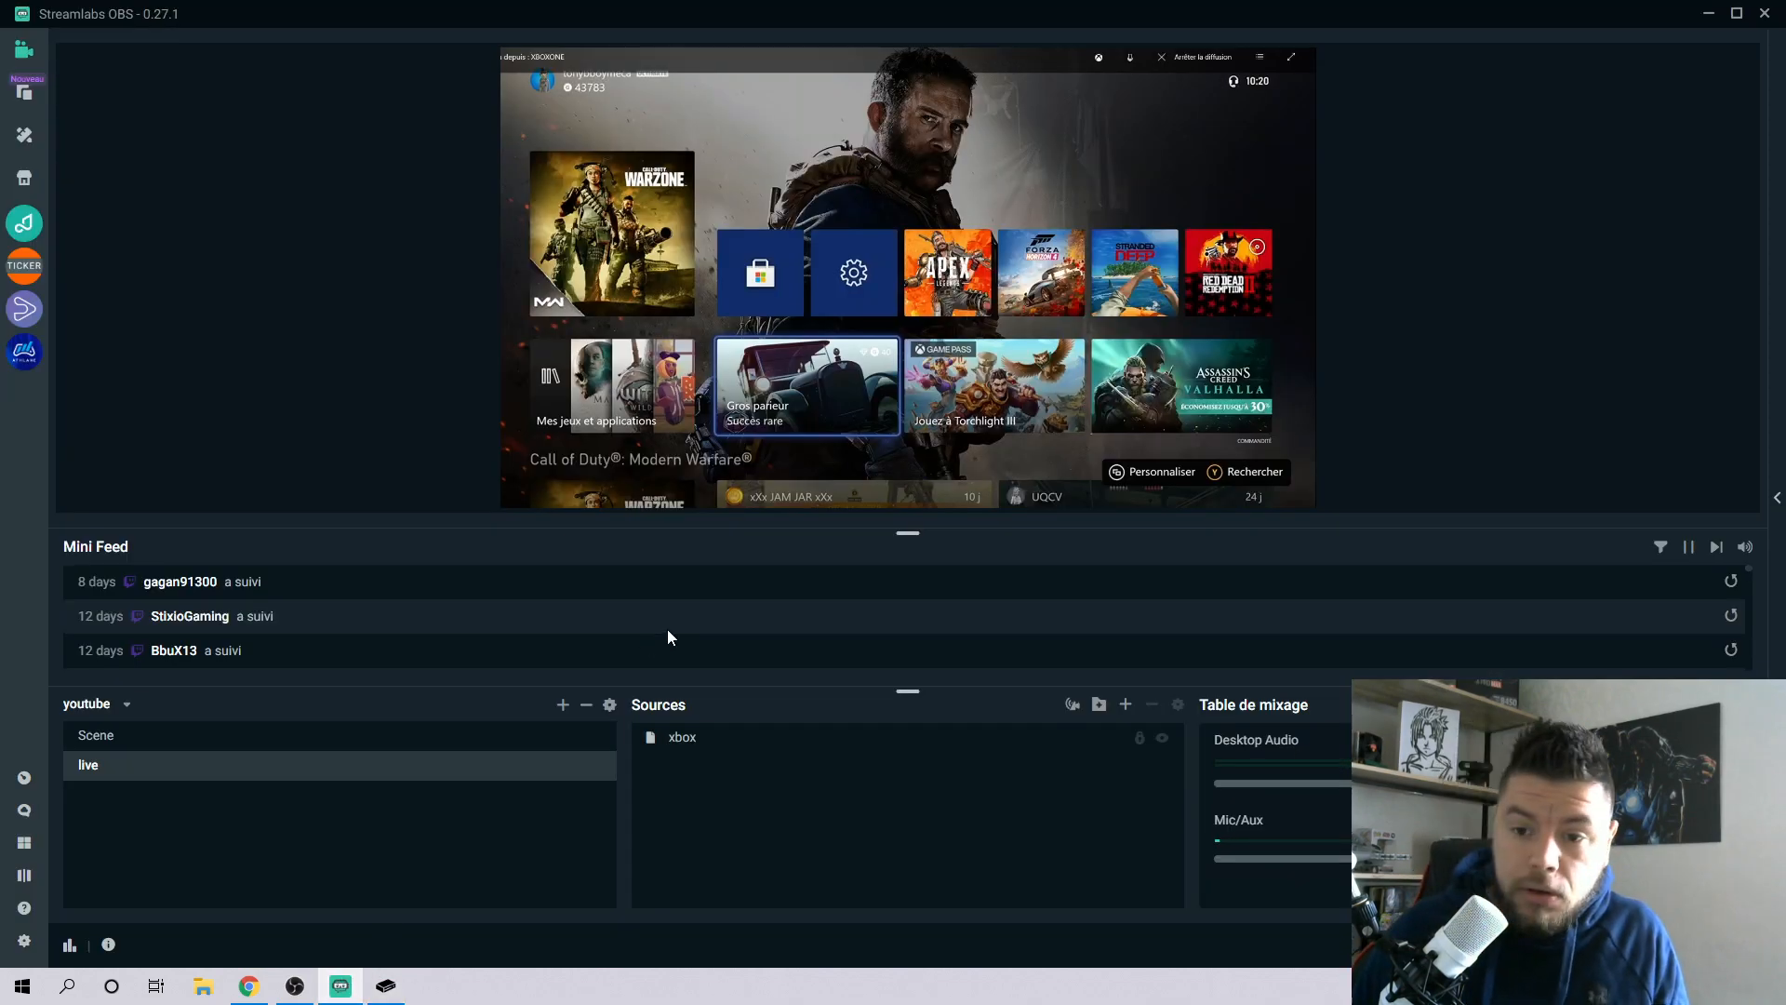